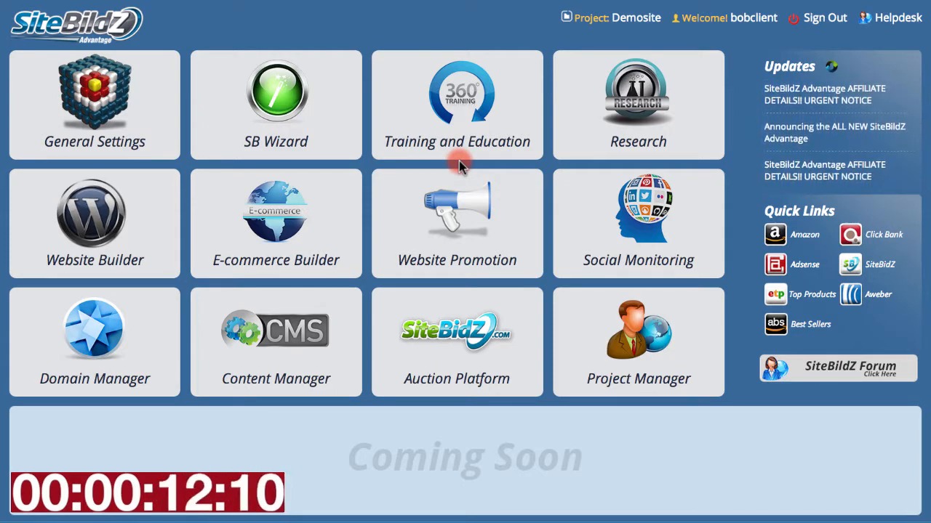
Create a new project named iPad in the Project Manager
left_click(620, 331)
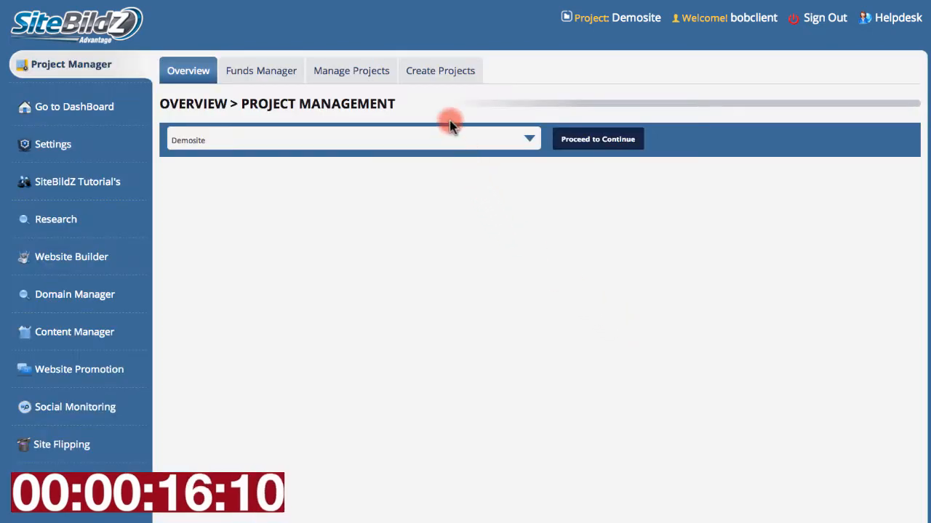
left_click(433, 75)
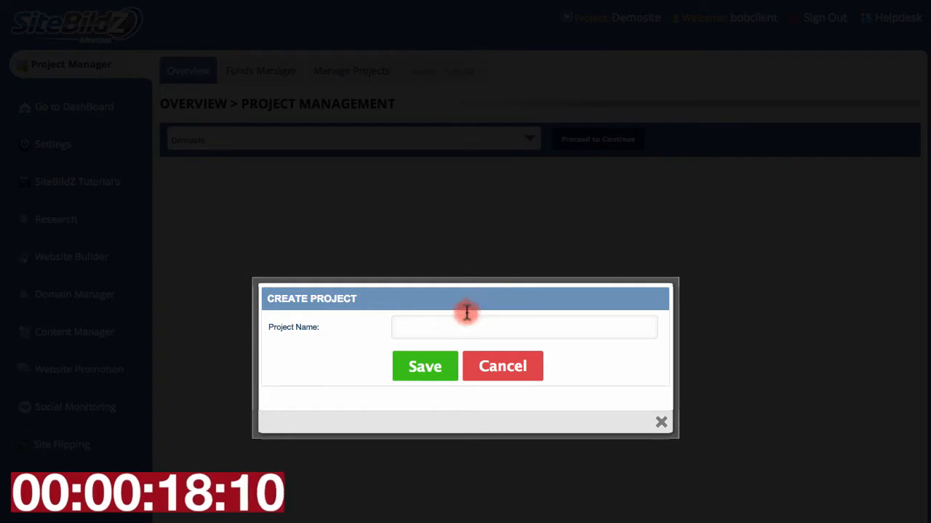
left_click(456, 325)
type("iPad")
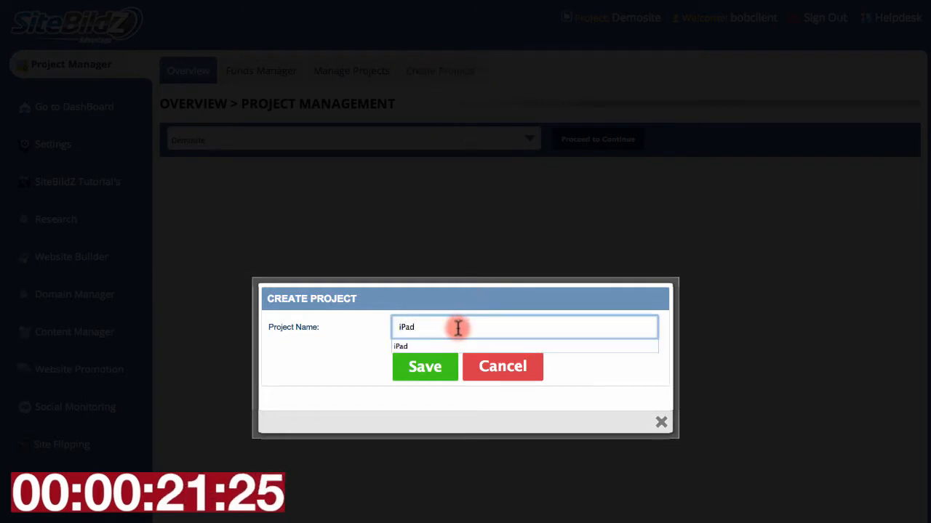
left_click(422, 367)
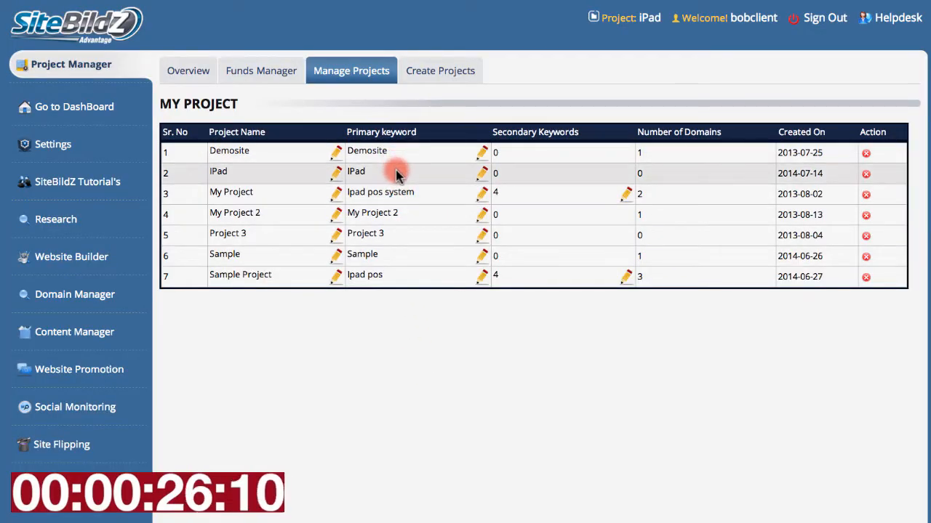
Get the keyword research overview results for "ipad"
left_click(87, 225)
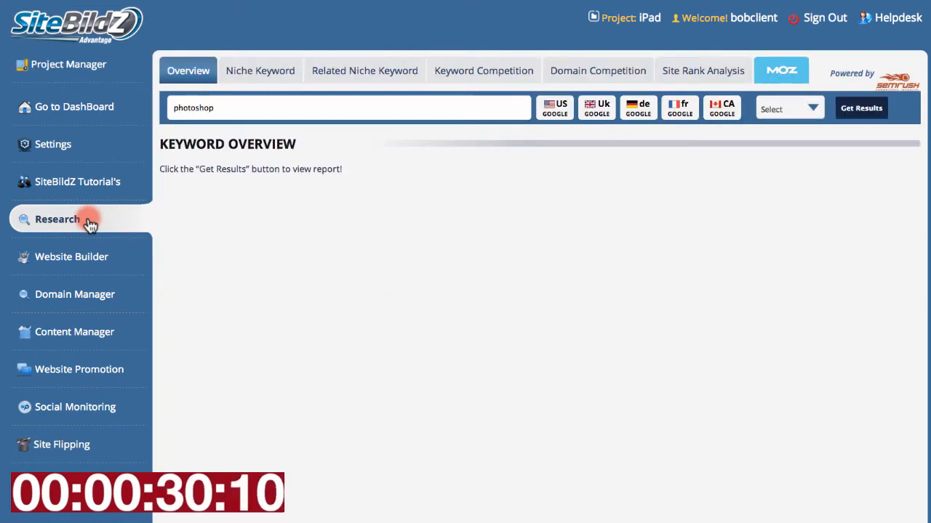
left_click(241, 111)
left_click_drag(241, 110, 169, 109)
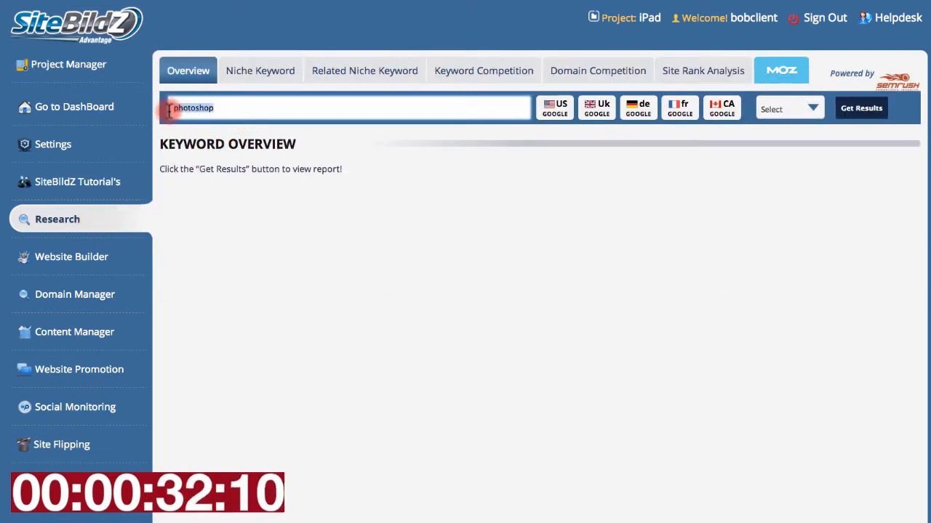
type("ipad")
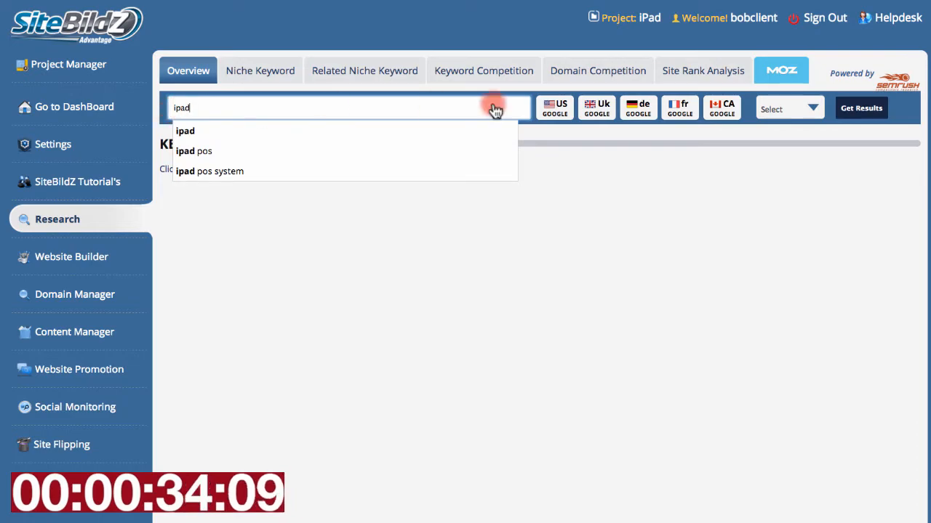
left_click(862, 109)
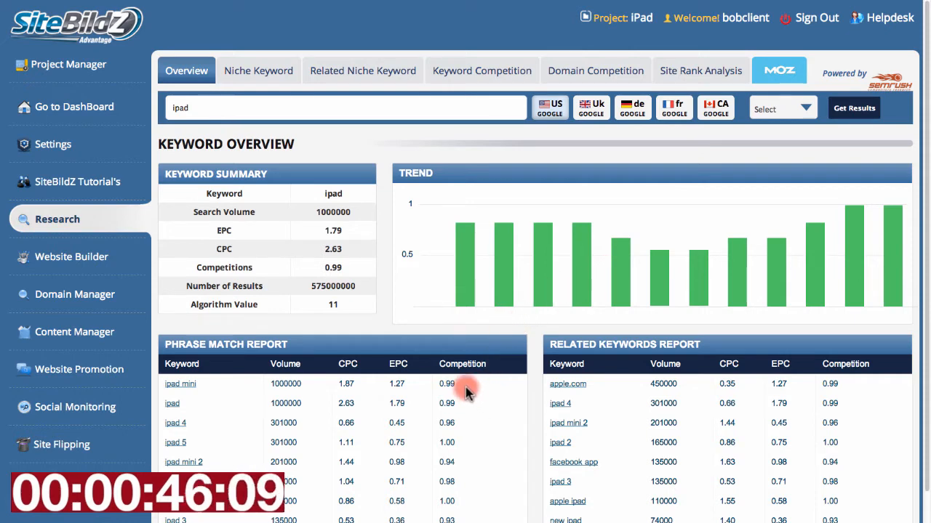
View the niche keyword report for "ipad" and sort it by colour rating with the green-rated keywords first
left_click(258, 73)
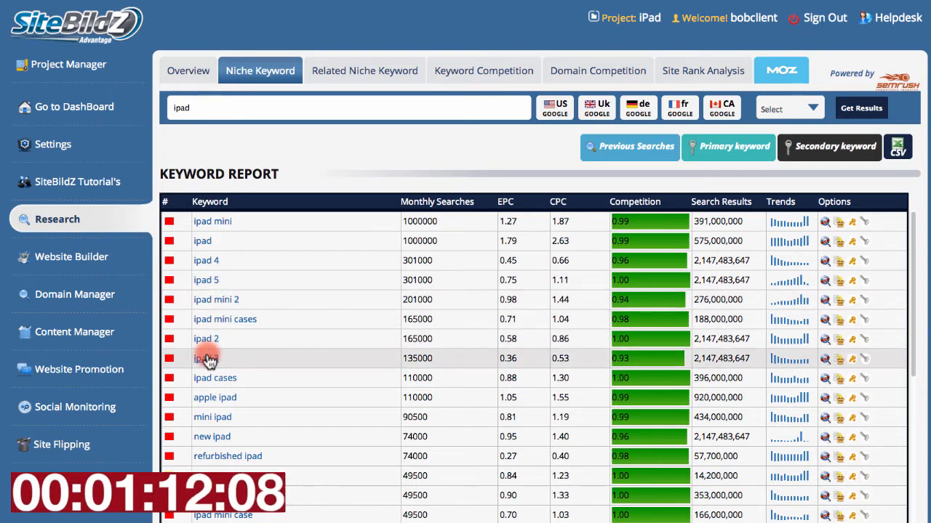
left_click(167, 207)
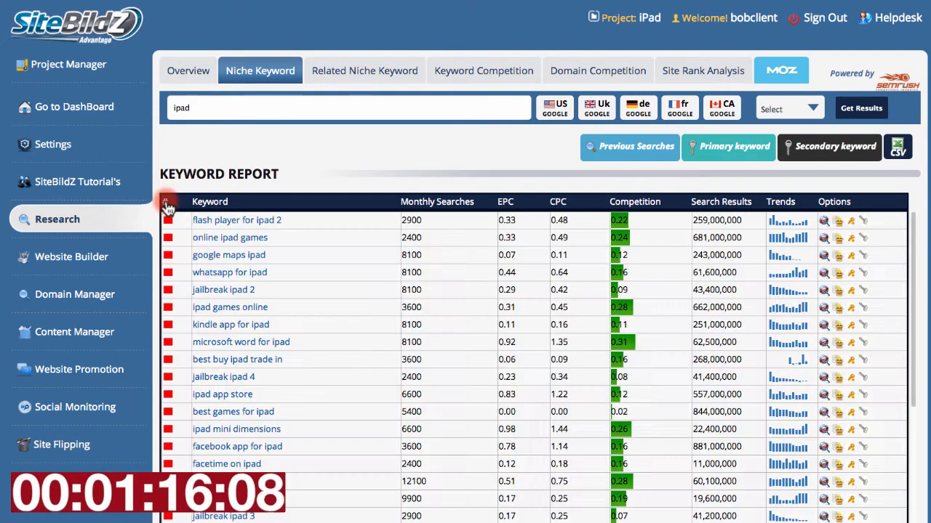
left_click(167, 208)
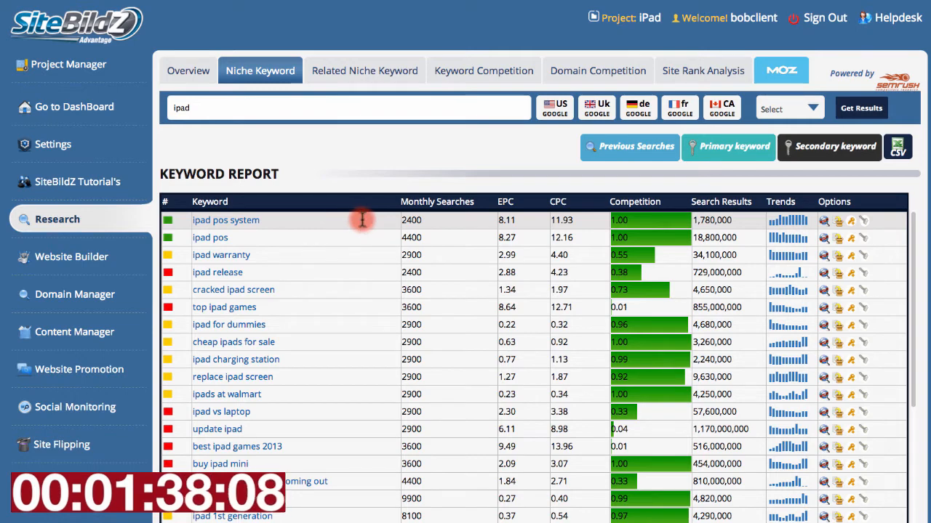
Register ipadpossystem.net through Namecheap from the domain suggestions for "ipad pos system", accepting the terms and submitting the contact details
left_click(826, 223)
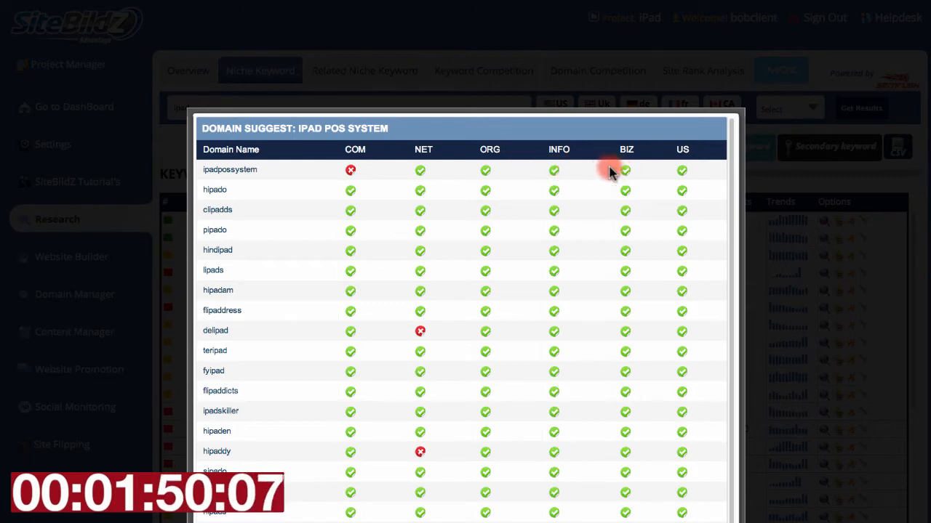
left_click(420, 176)
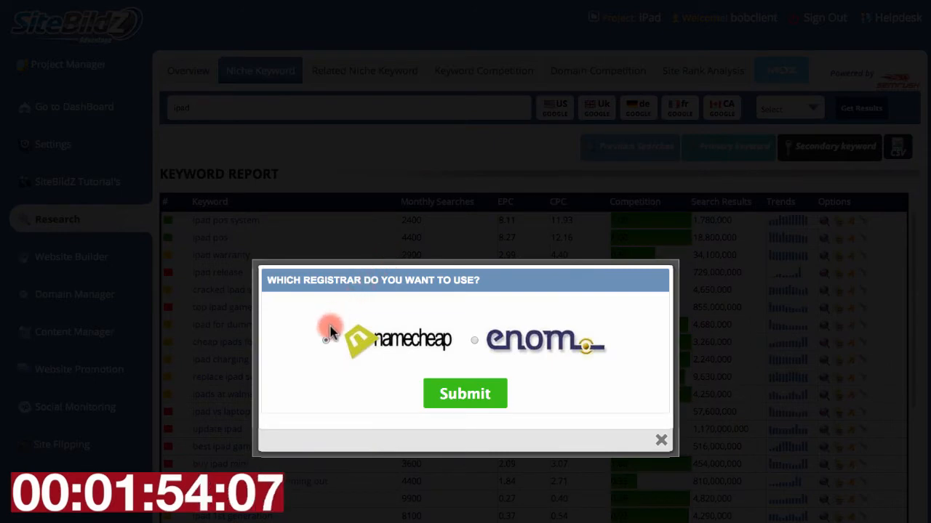
left_click(463, 396)
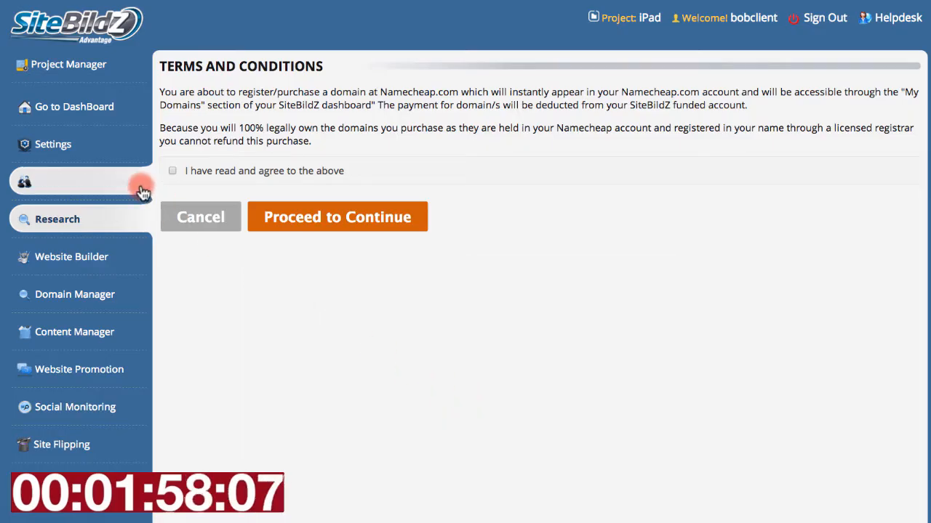
left_click(173, 171)
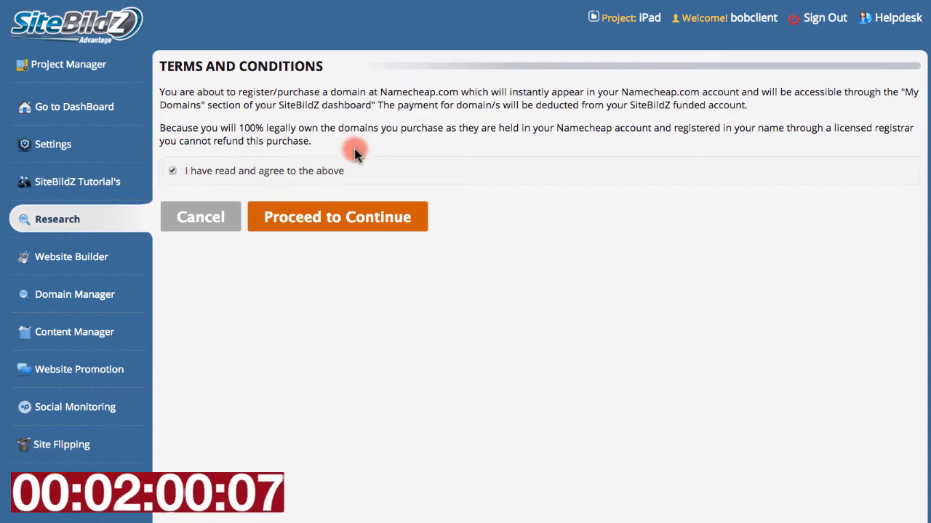
left_click(371, 218)
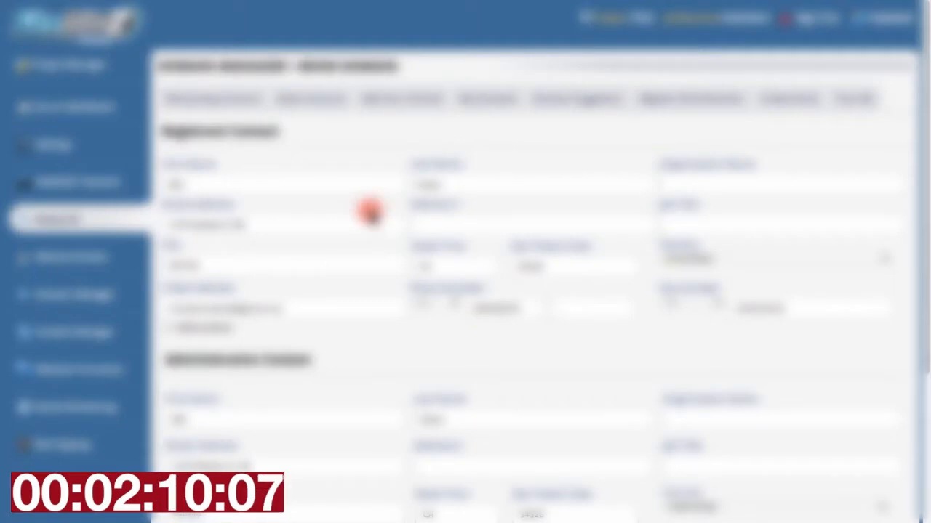
scroll(370, 212, "down", 1)
scroll(370, 211, "down", 5)
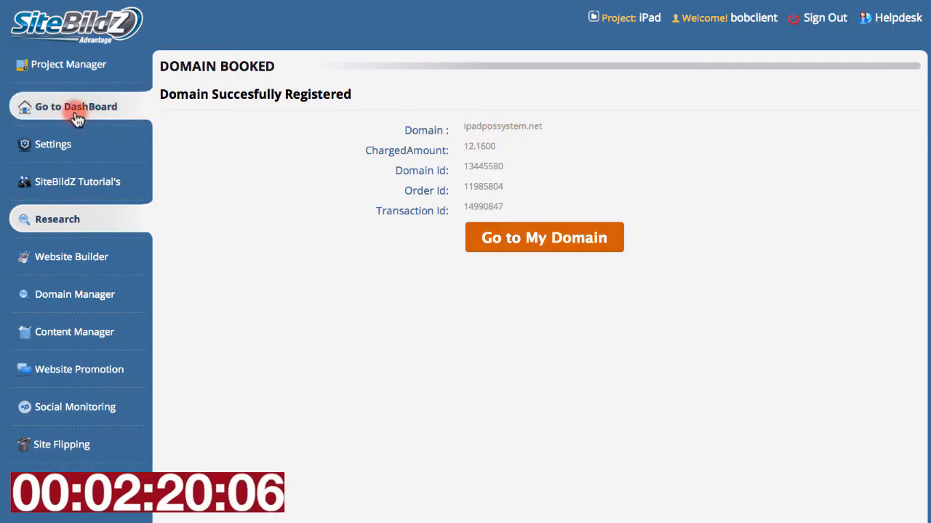
Return to the niche keyword research for "ipad" and bring the green-rated keywords to the start of the report
left_click(73, 222)
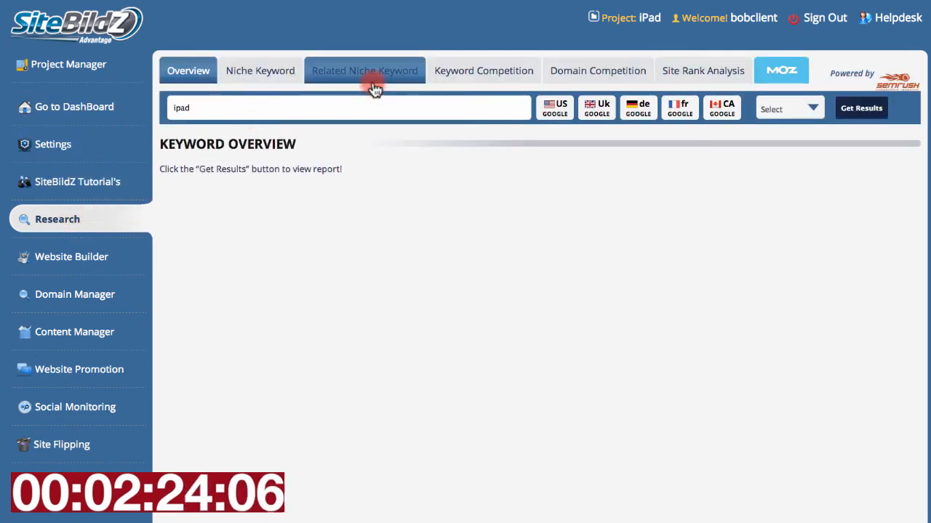
left_click(247, 70)
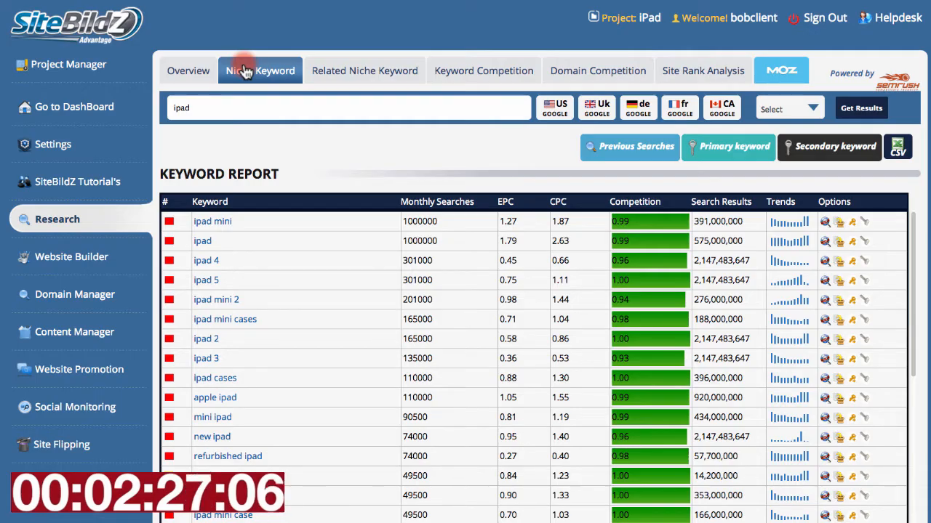
left_click(165, 202)
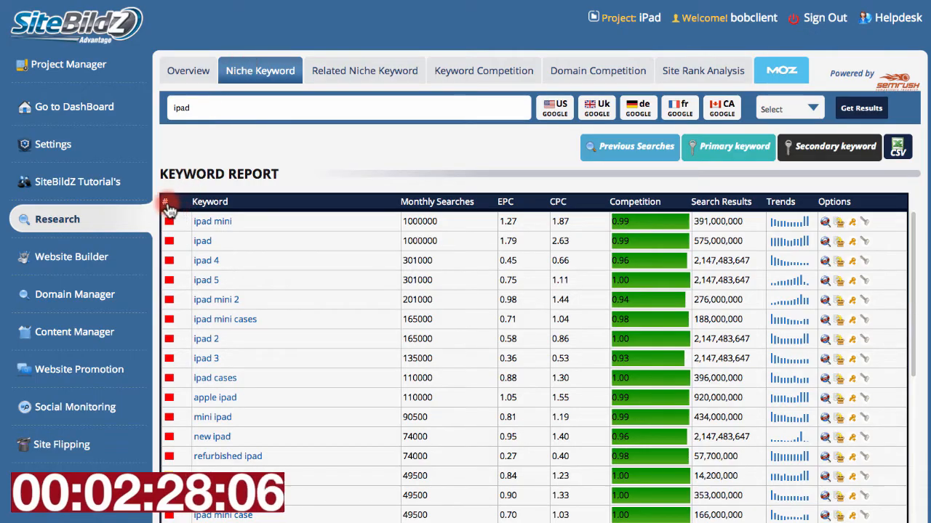
left_click(166, 204)
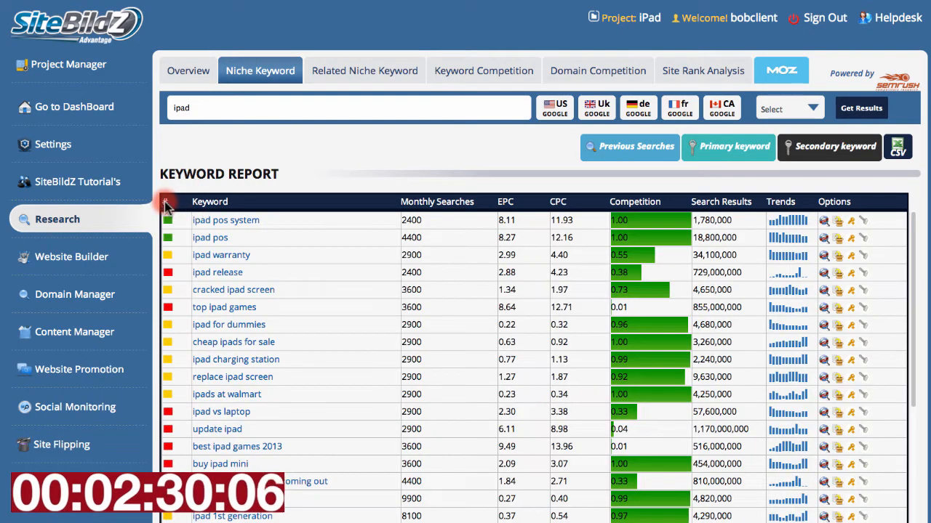
Set "ipad pos system" as the project's primary keyword and add "ipad pos" as a secondary keyword
left_click(851, 221)
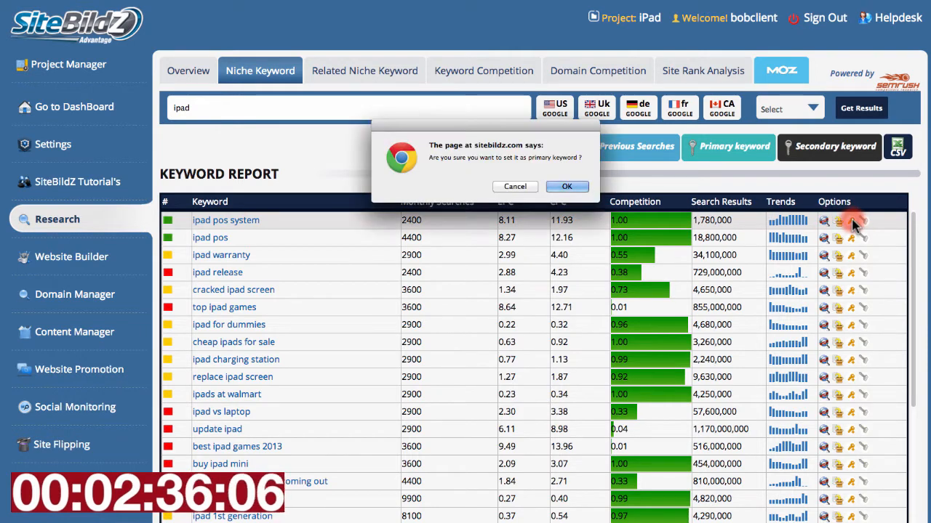
left_click(560, 186)
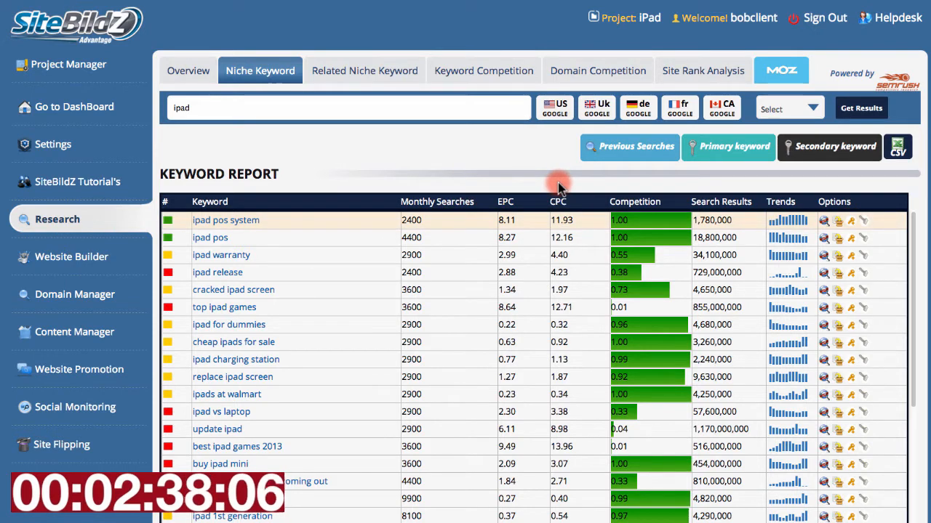
left_click(863, 238)
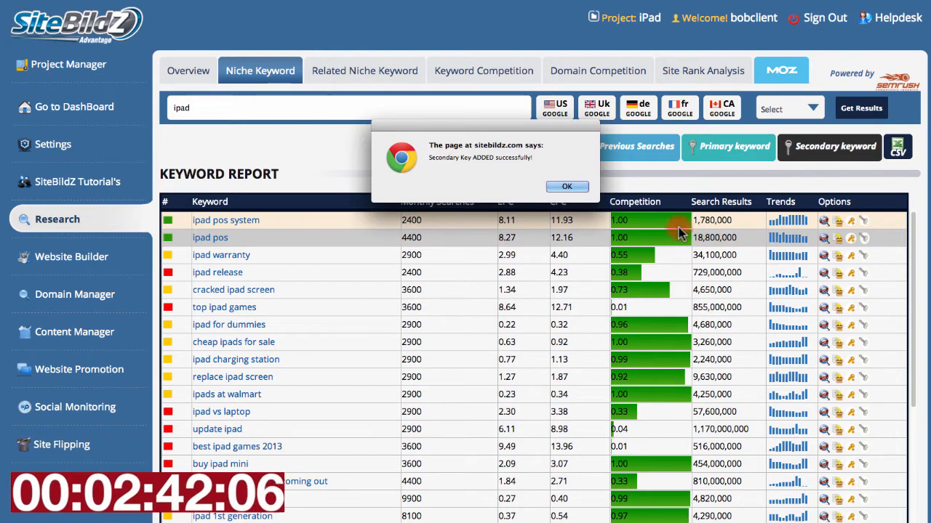
left_click(568, 186)
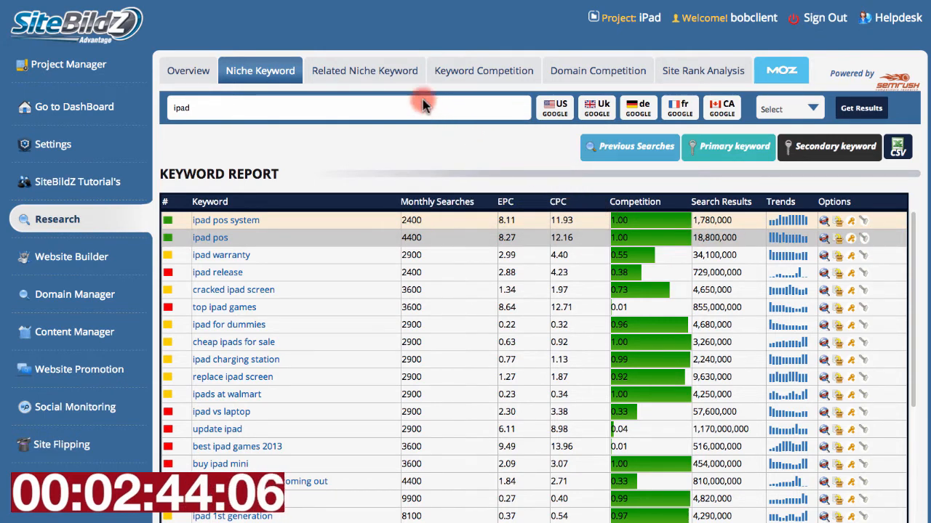
Open the related niche keyword report for "ipad"
left_click(378, 73)
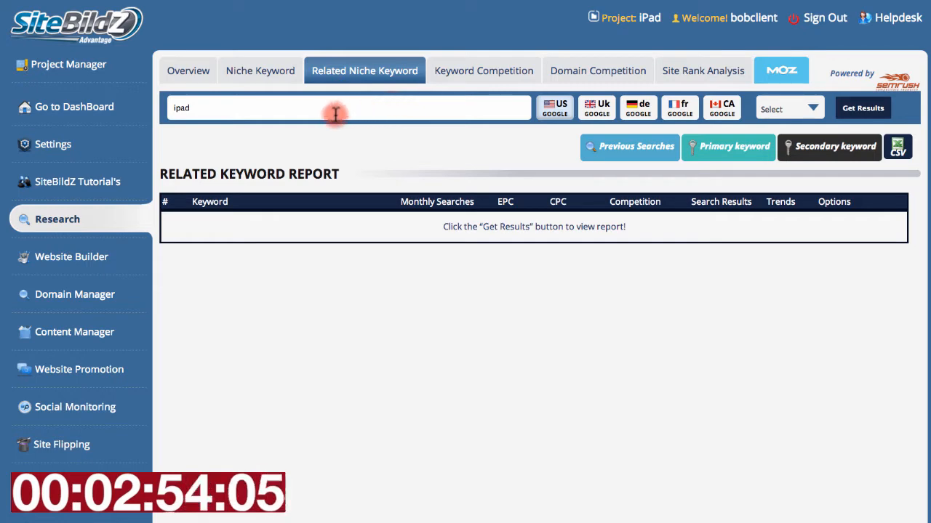
Start a full "Theme with wordpress" installation for ipadpossystem.net in the Website Builder
left_click(73, 268)
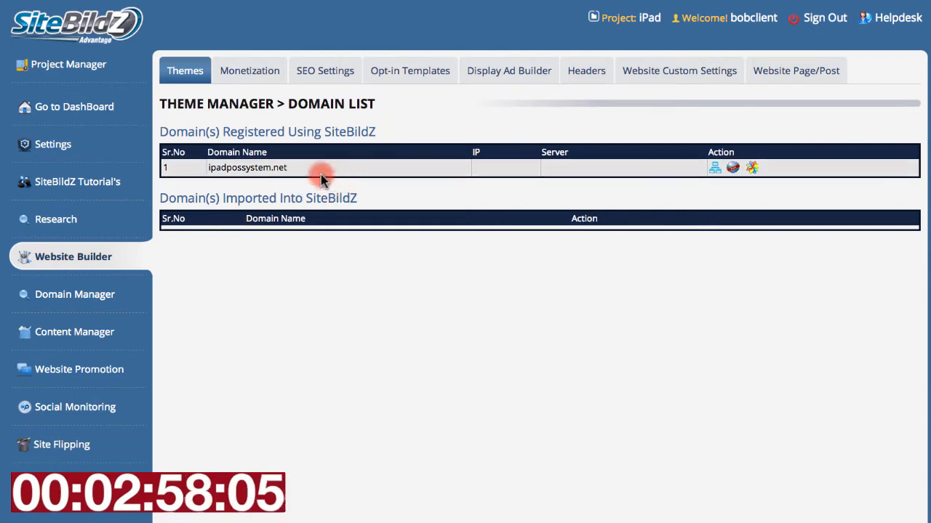
left_click(753, 169)
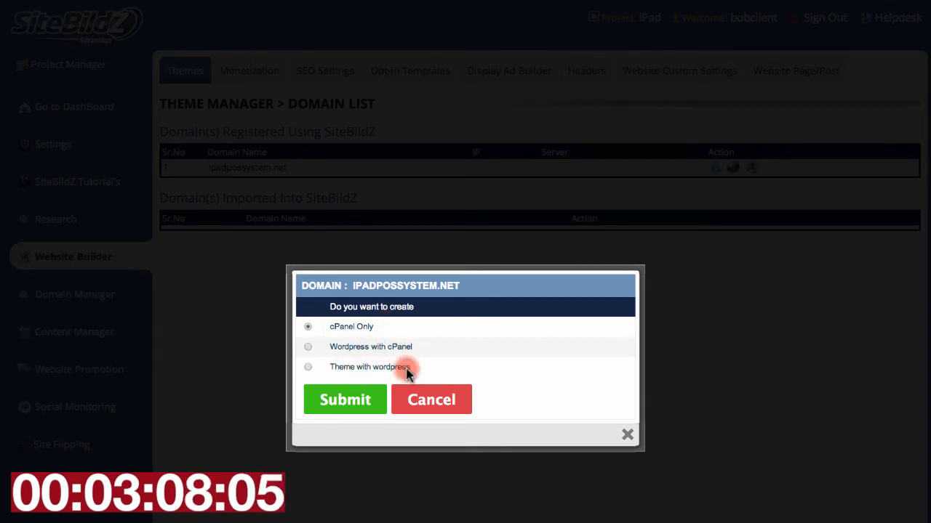
left_click(308, 367)
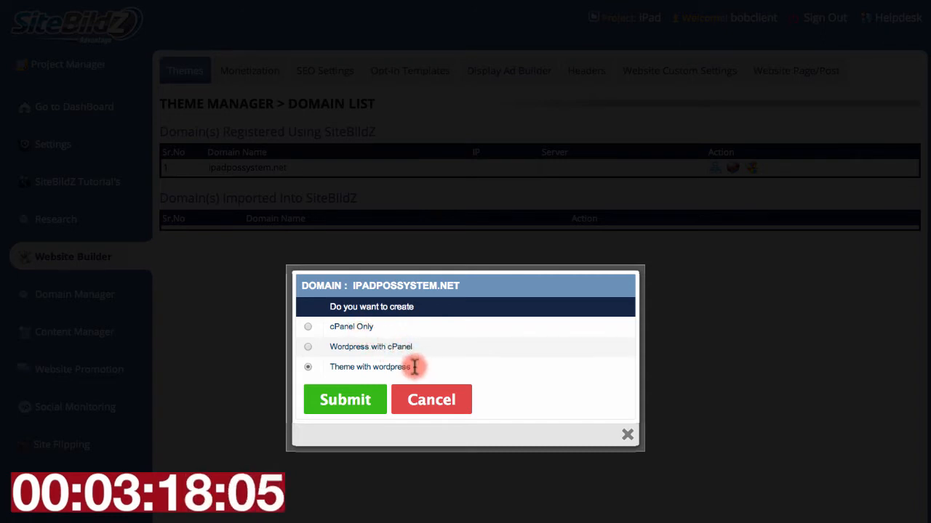
left_click(355, 402)
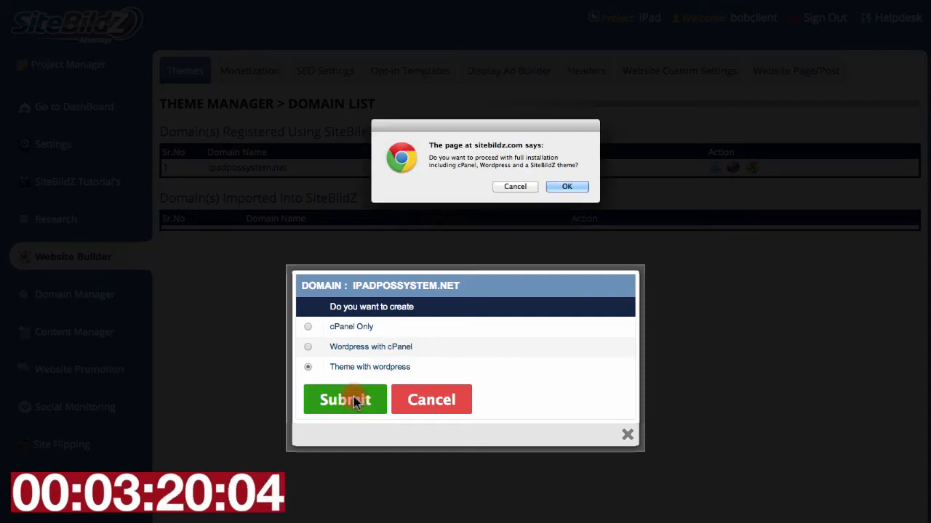
left_click(558, 188)
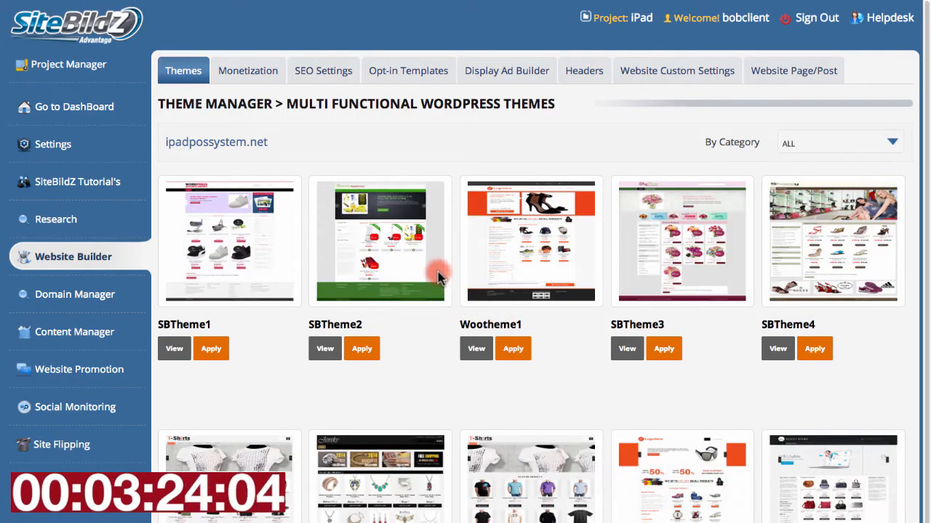
Apply the SBTheme2 theme to ipadpossystem.net and set the domain up for hosting on a SiteBildZ server
scroll(440, 269, "down", 1)
scroll(438, 276, "down", 1)
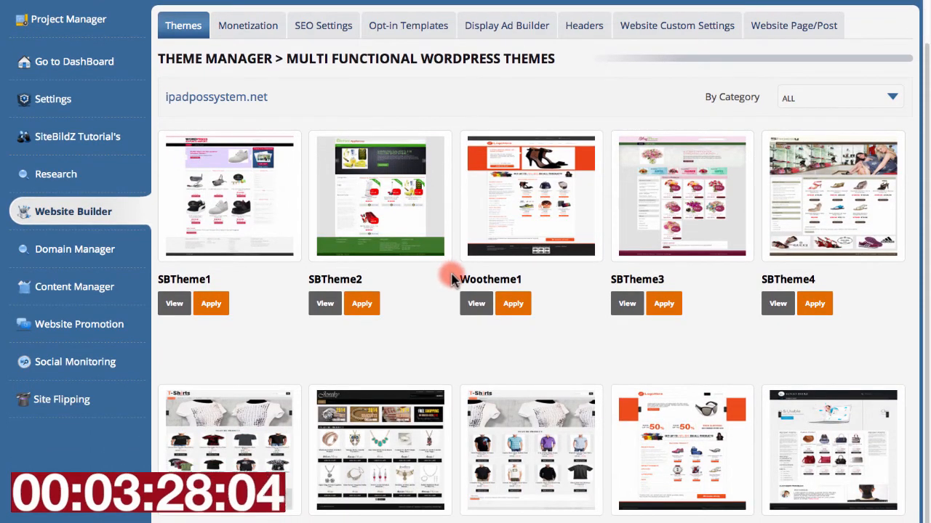
left_click(363, 307)
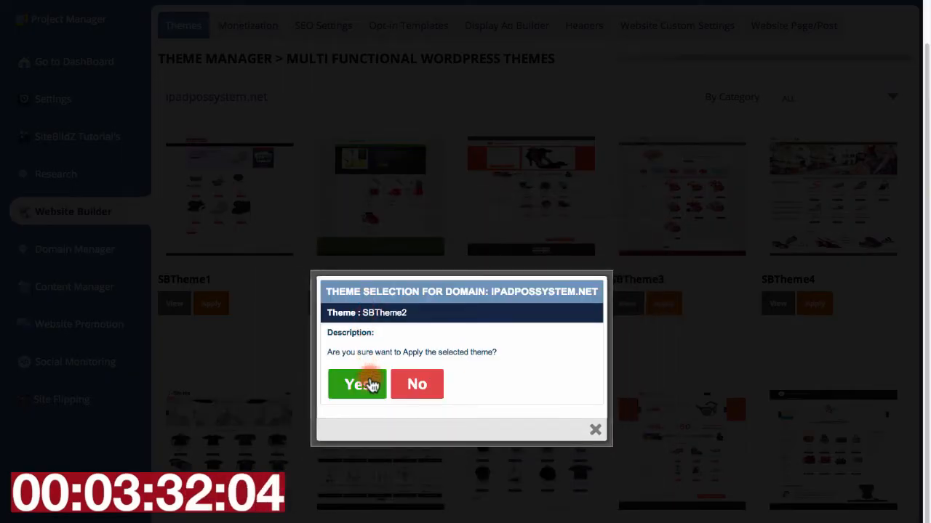
left_click(370, 384)
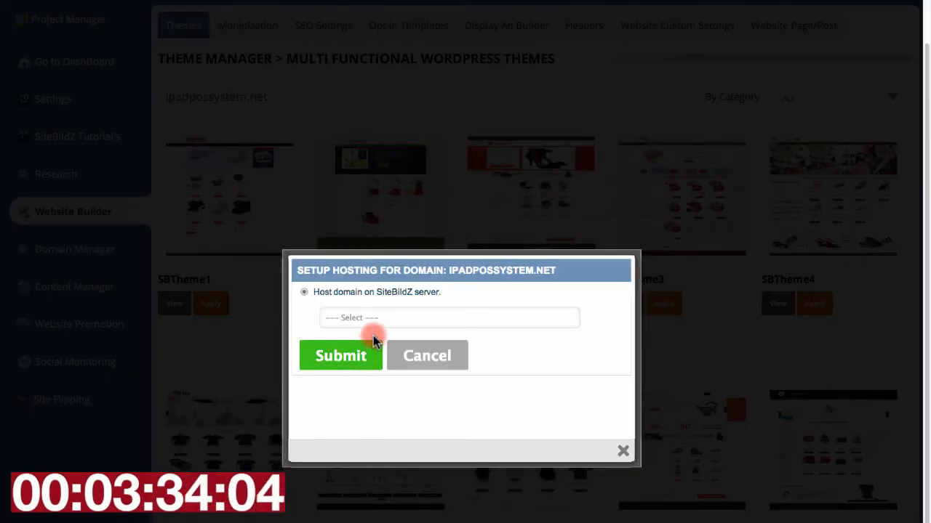
left_click(368, 318)
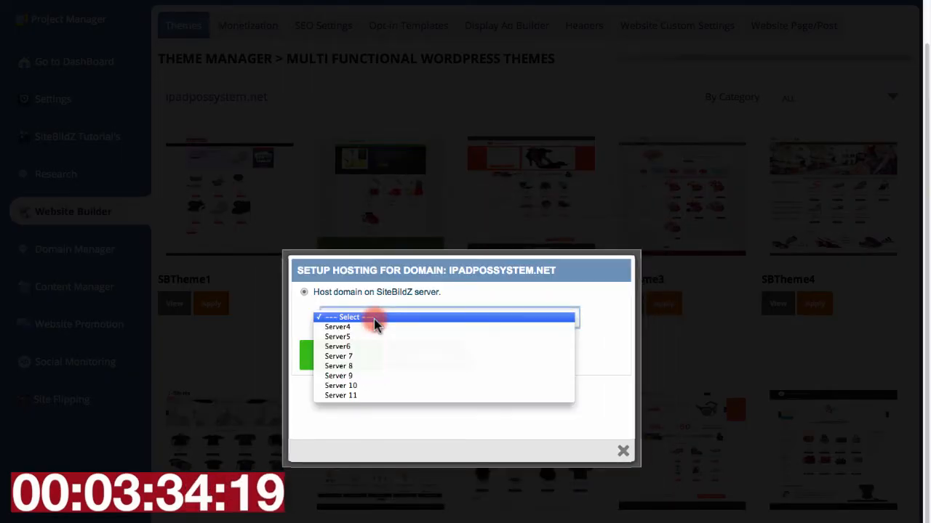
left_click(364, 366)
left_click(355, 386)
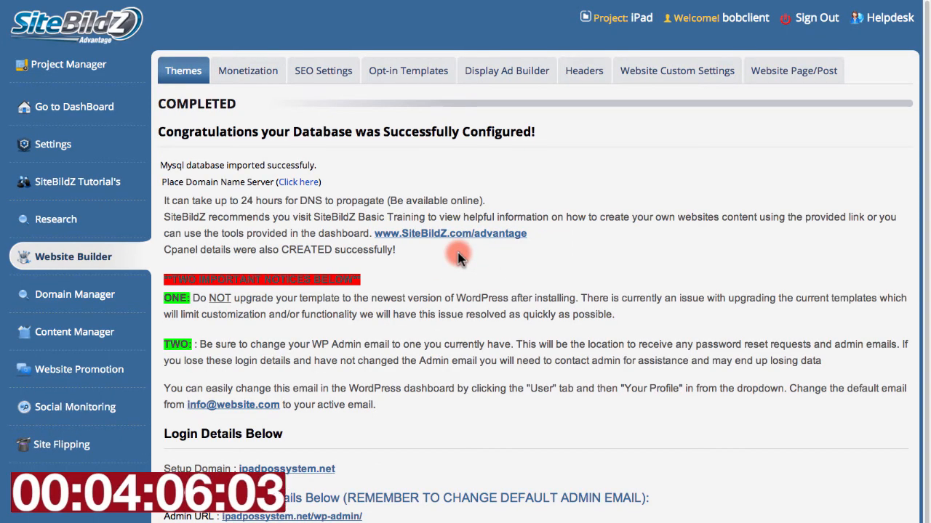
Open the Amazon monetization settings and find Amazon US products for the keyword "ipad" in all categories
left_click(242, 70)
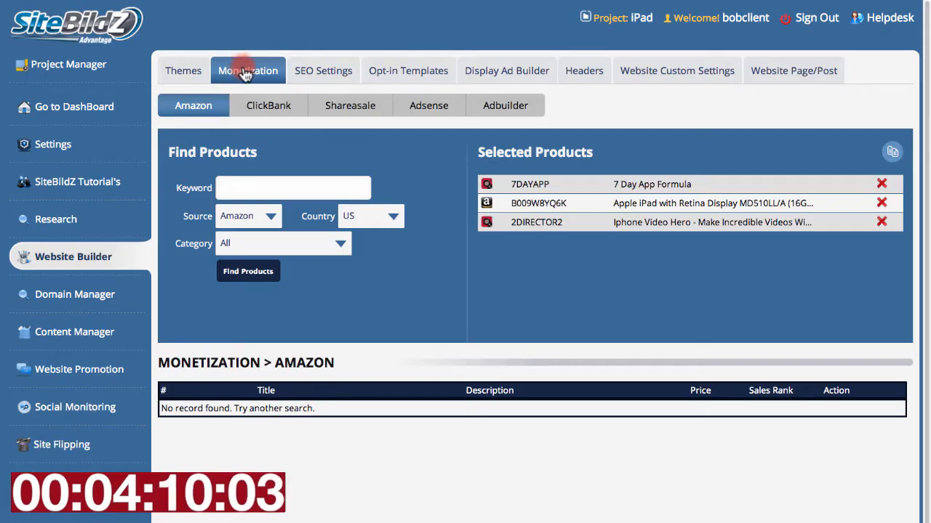
left_click(262, 184)
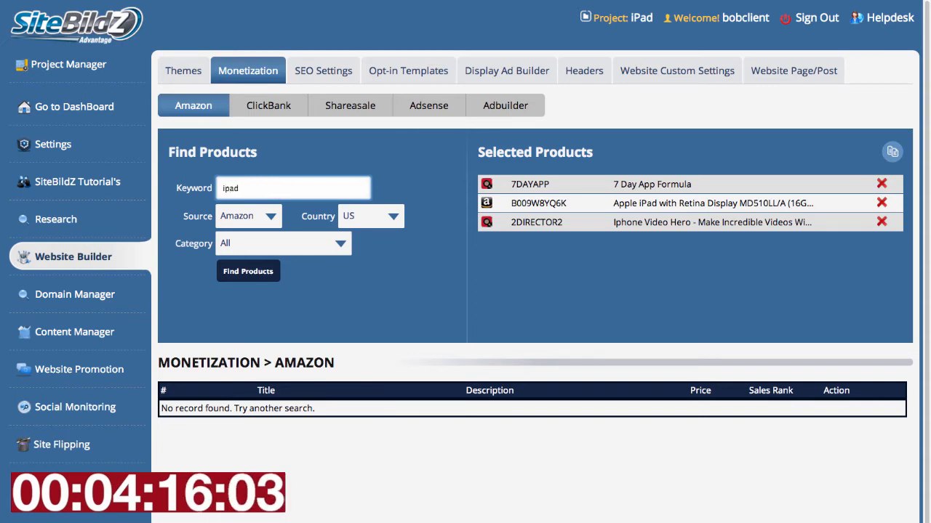
key("Return")
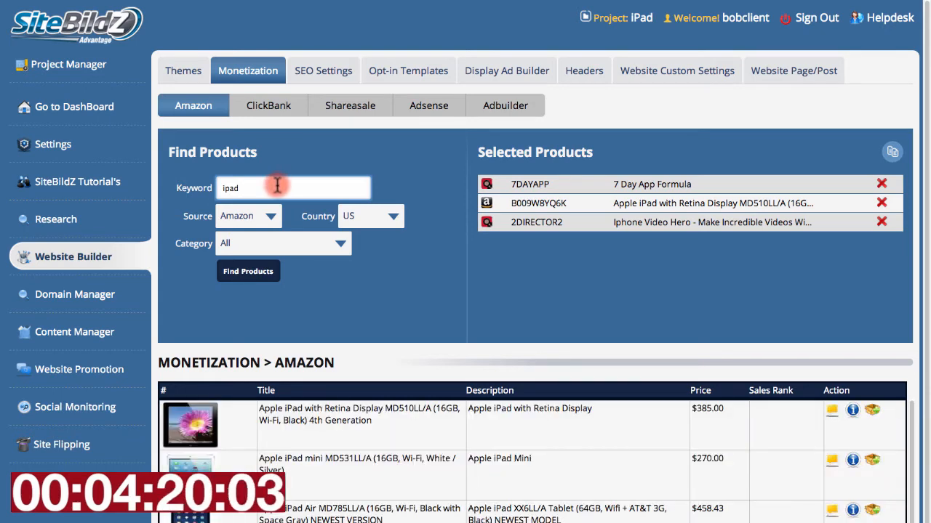
Add the iPad Air MD786LL/A, iPad Mini MD528LL/A, refurbished MB294LL/A and iPad Air MD785LL/A to the selected products
scroll(374, 311, "down", 3)
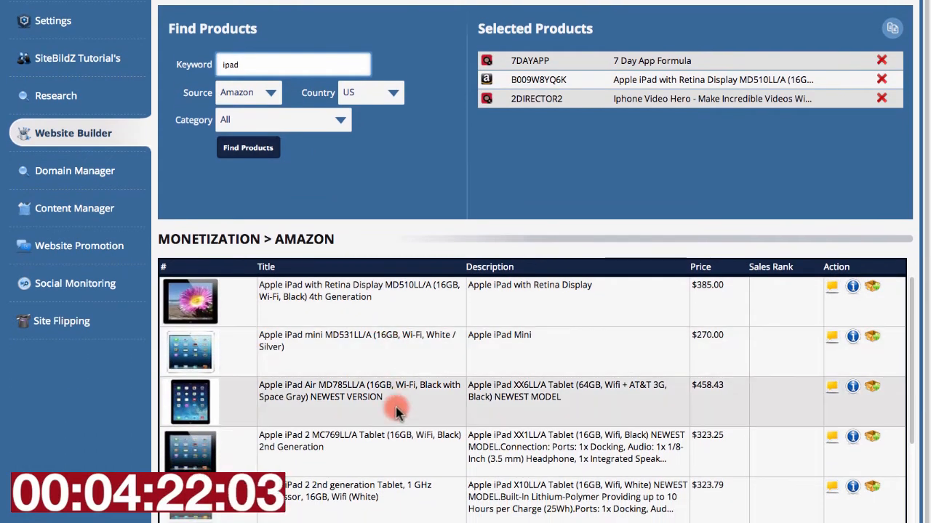
scroll(390, 418, "down", 1)
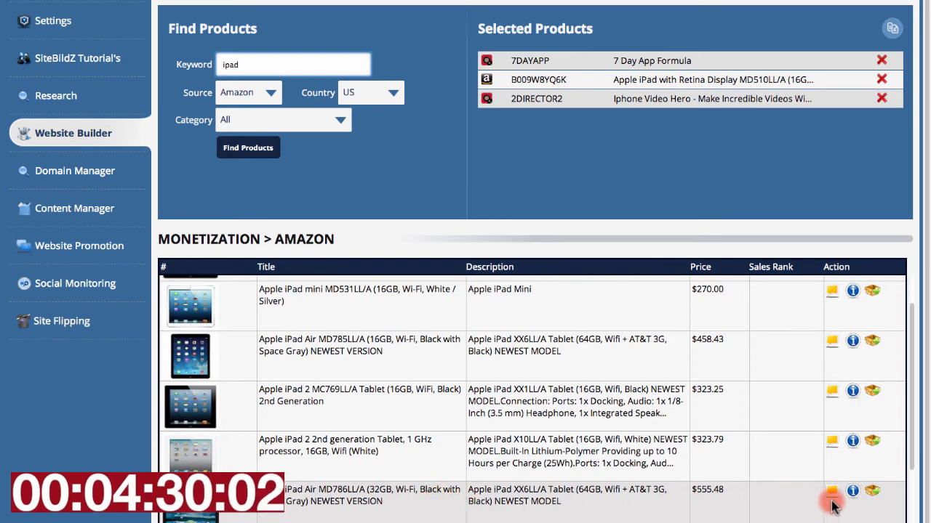
left_click(871, 492)
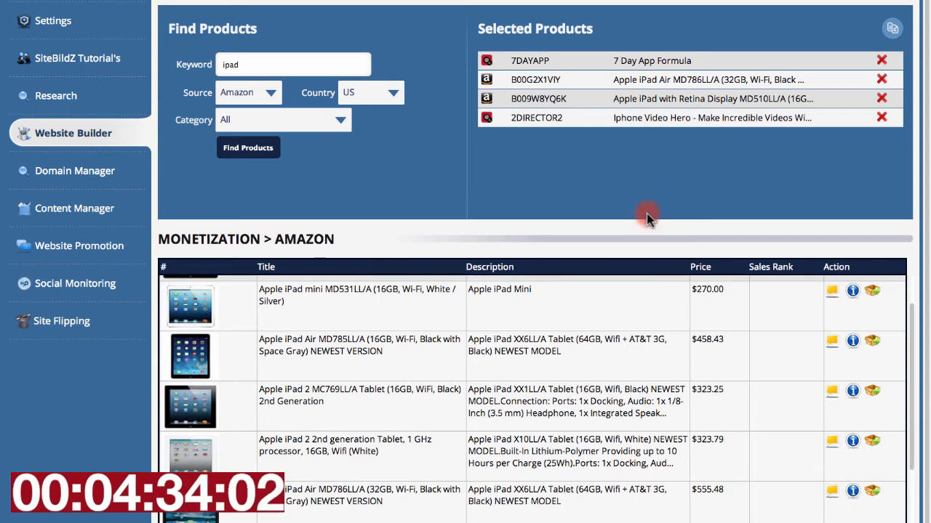
scroll(447, 436, "down", 1)
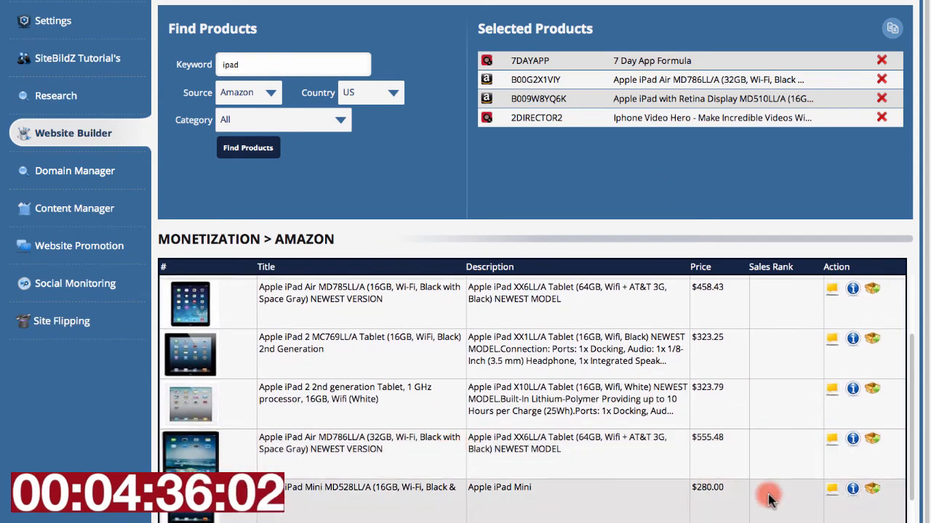
left_click(871, 489)
scroll(582, 488, "down", 1)
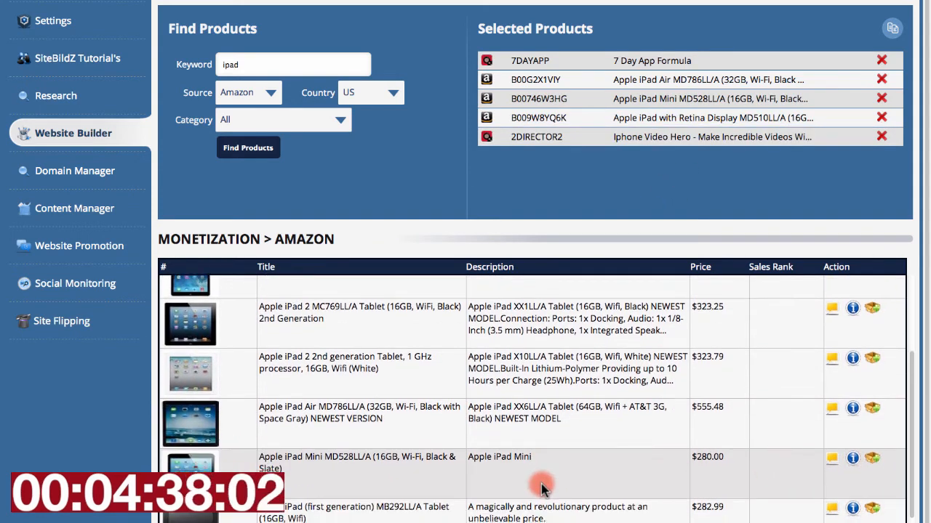
scroll(541, 486, "down", 3)
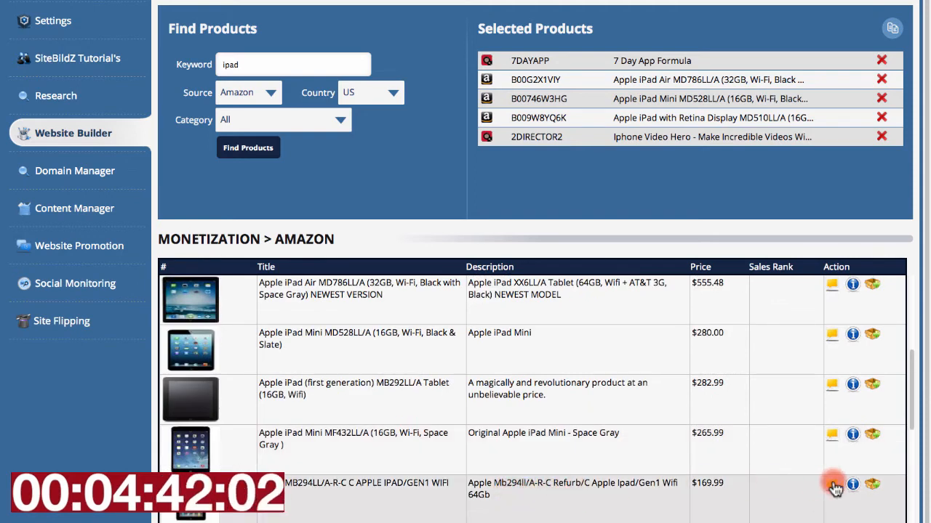
left_click(872, 485)
scroll(553, 488, "up", 6)
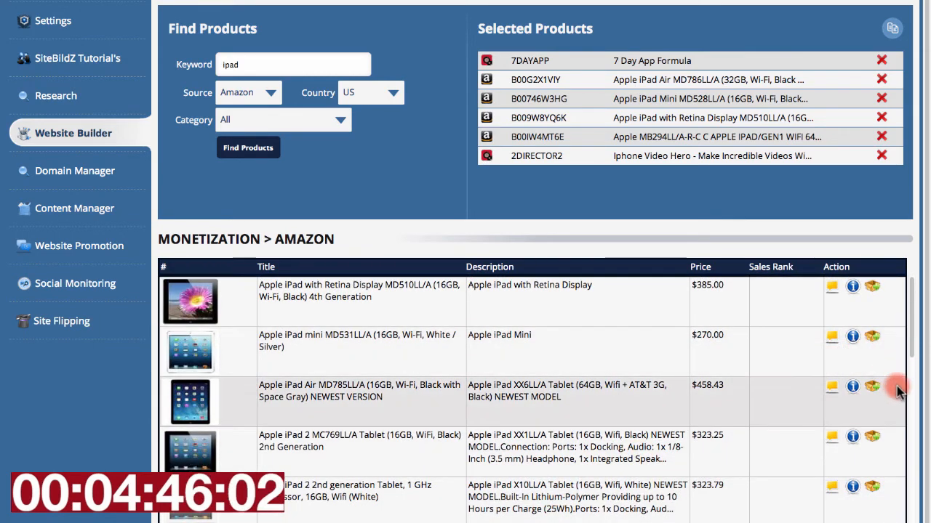
left_click(872, 389)
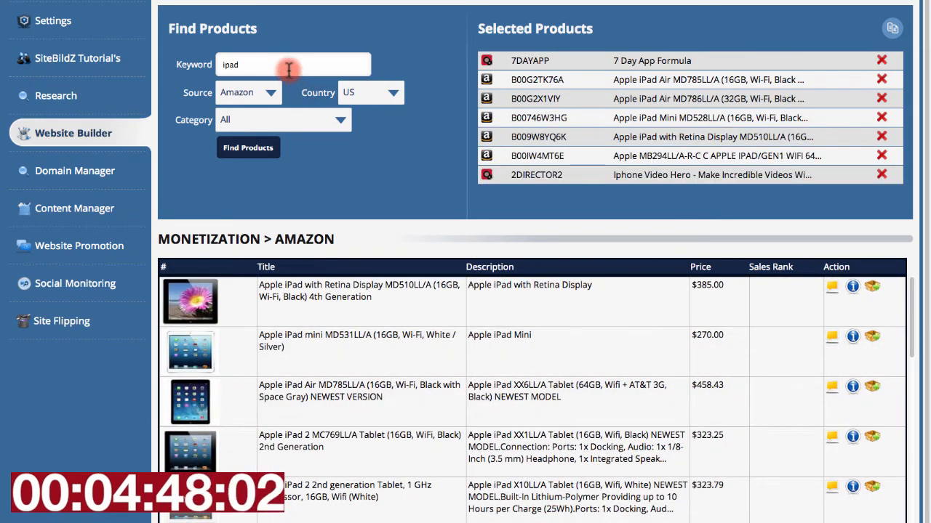
Change the Amazon product search keyword to "ipad case" and find matching products
scroll(320, 353, "down", 10)
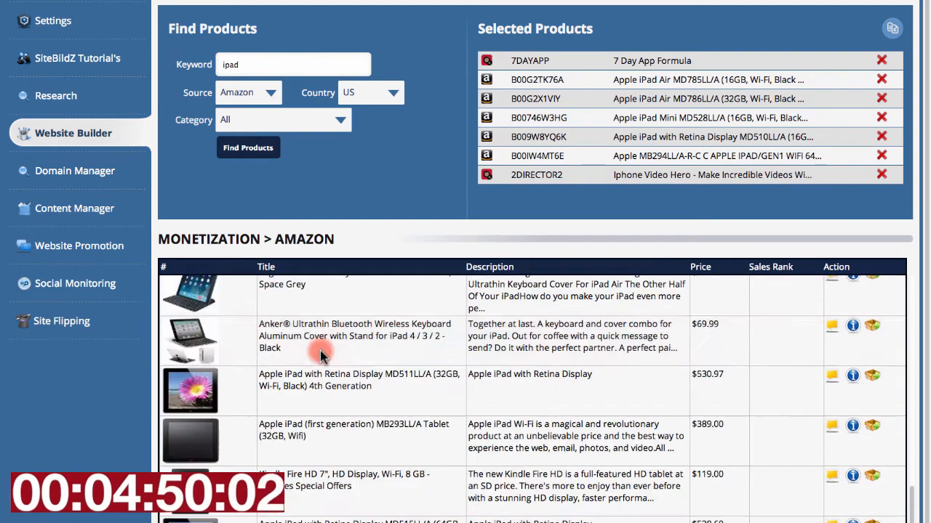
left_click(269, 92)
double_click(269, 66)
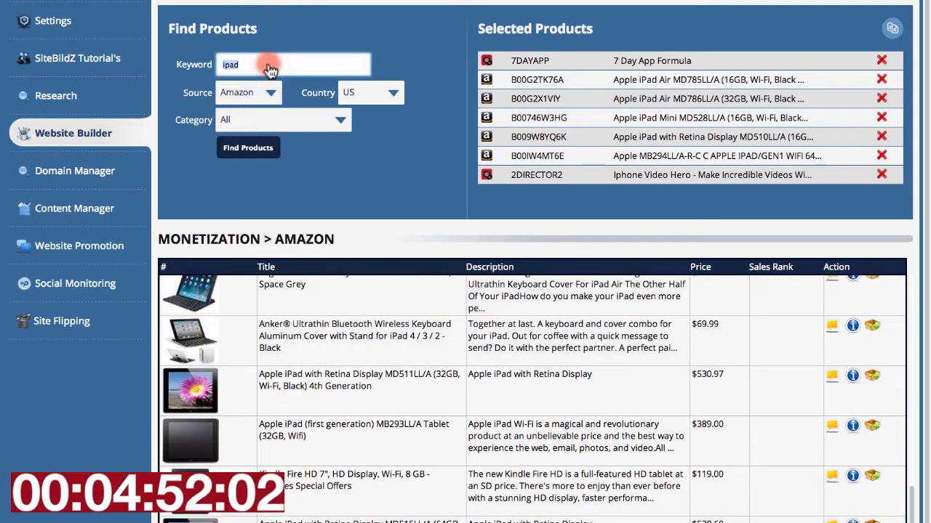
left_click(271, 65)
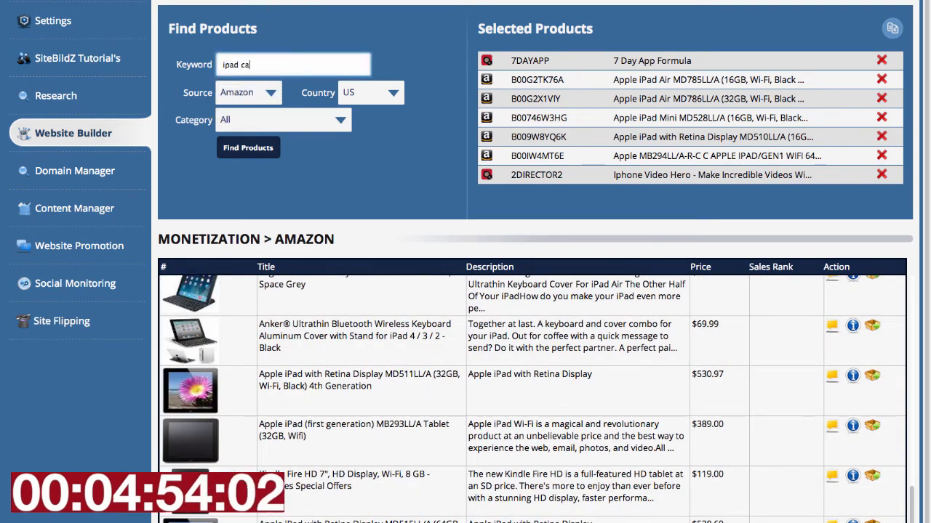
key("Return")
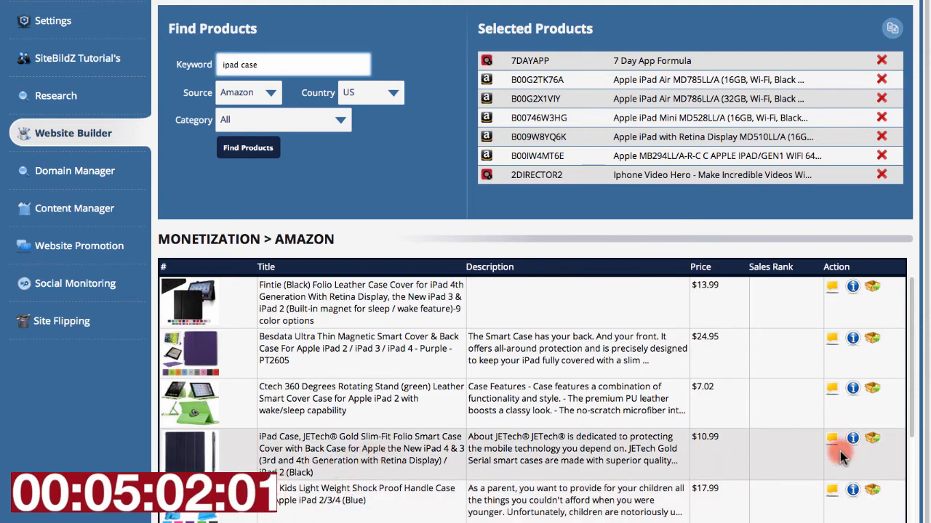
Add the JETech Gold Slim-Fit Folio case and the Besdata Ultra Thin Magnetic Smart Cover to the selected products
left_click(870, 439)
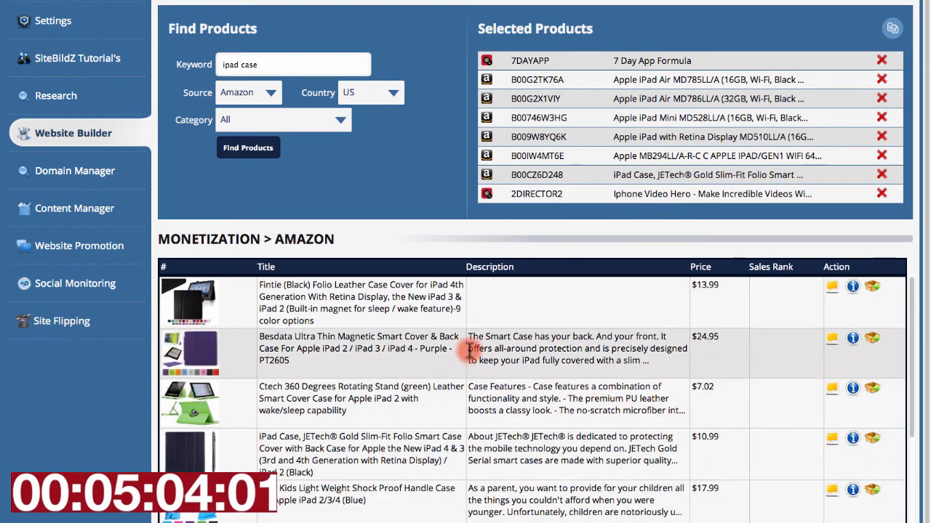
left_click(872, 338)
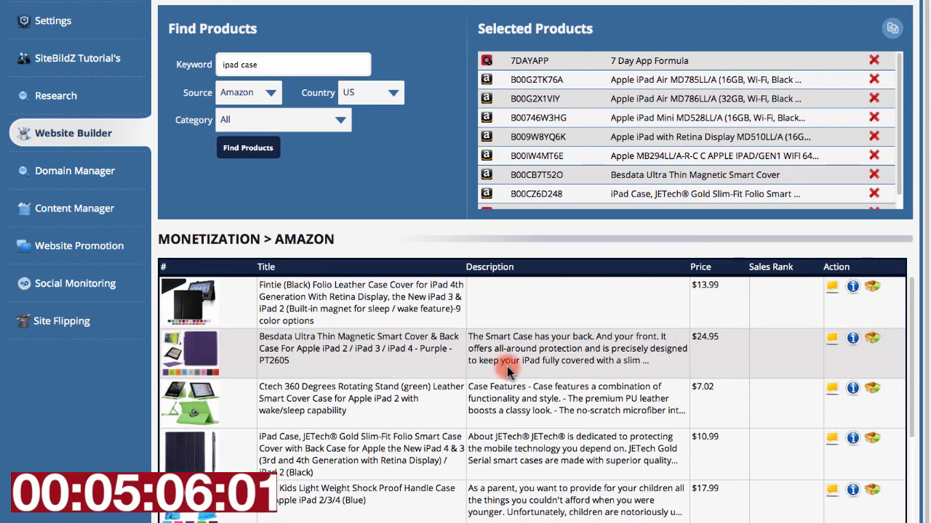
scroll(480, 371, "down", 5)
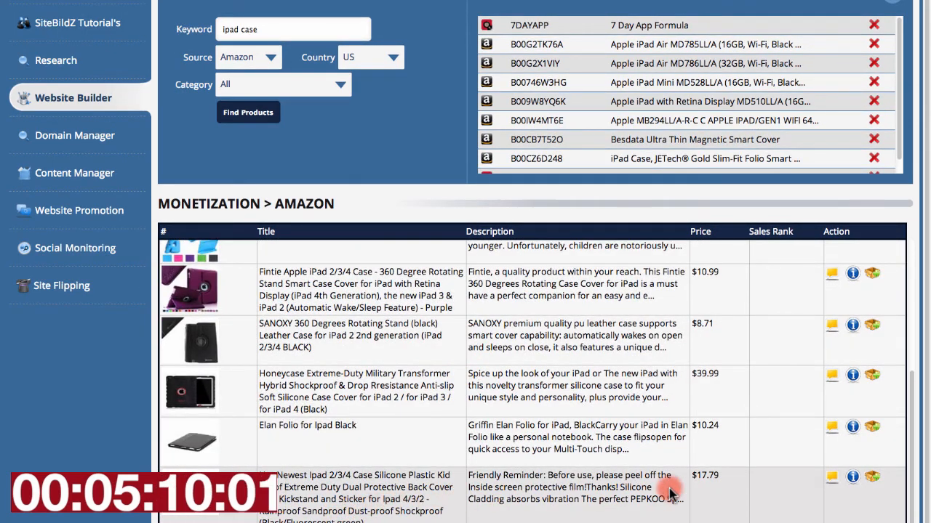
scroll(663, 488, "up", 5)
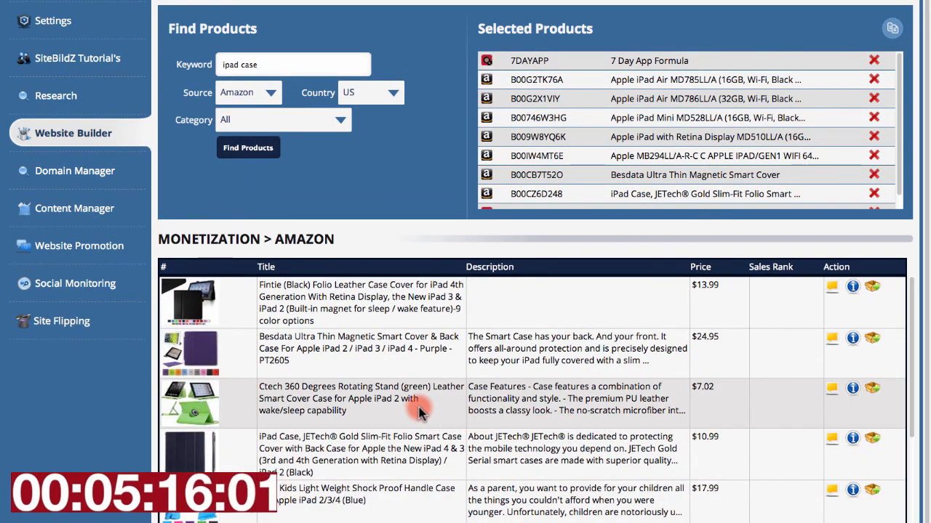
Search ClickBank products for "restaurant" and add "As Seen On Tv. Make Your Favorite Restaurant Dishes At Home!" to the selection
scroll(420, 412, "up", 2)
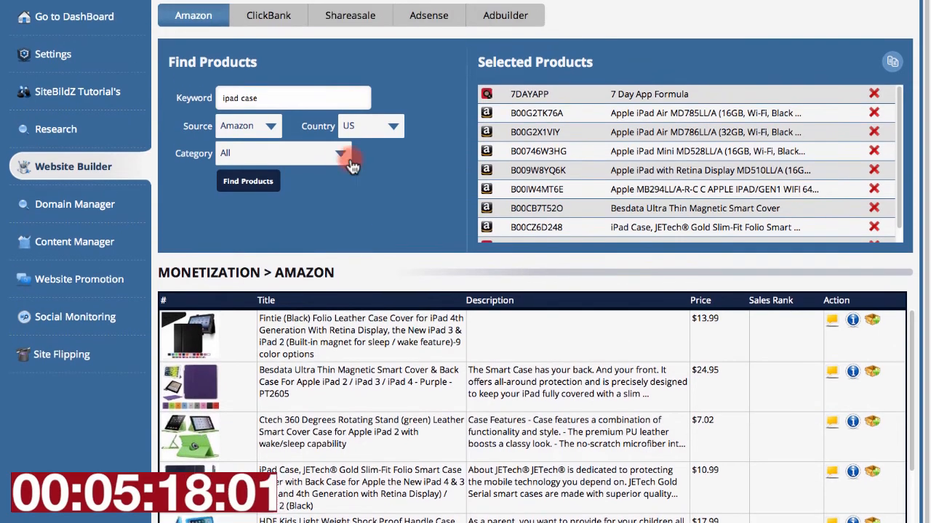
left_click(271, 22)
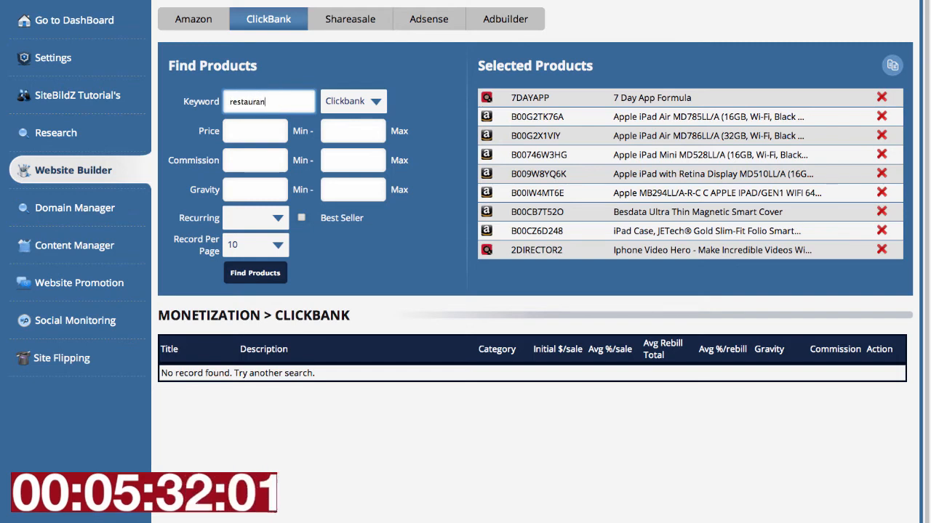
type("t")
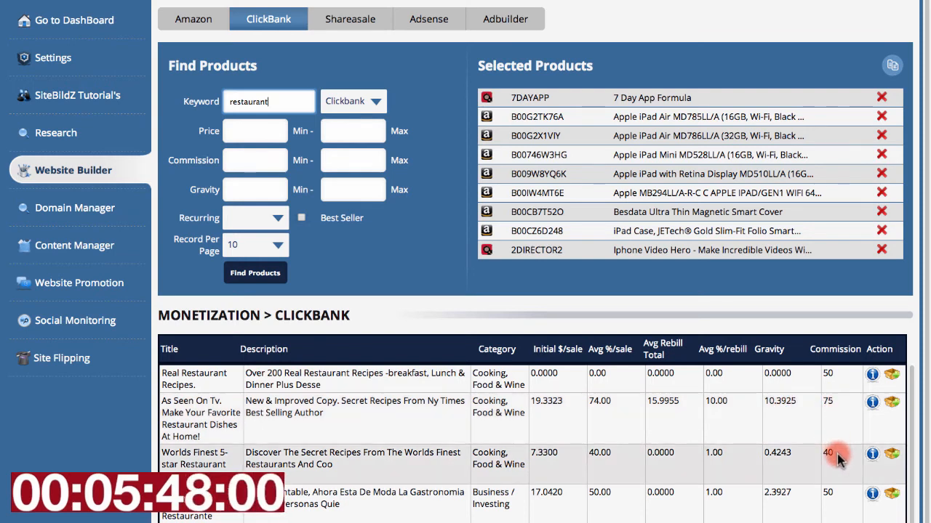
left_click(891, 404)
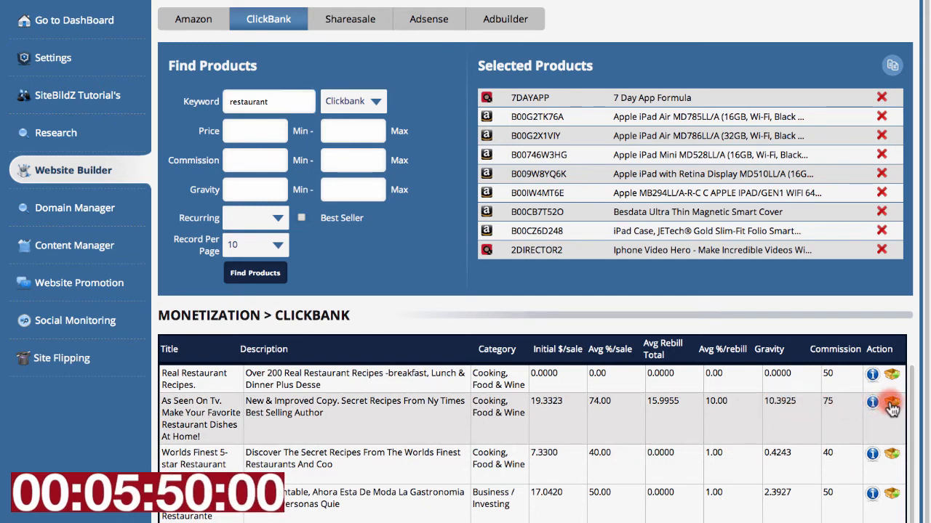
Search ClickBank for "restaurant management" and add the Restaurant Management Toolkit to the selected products
scroll(836, 415, "down", 2)
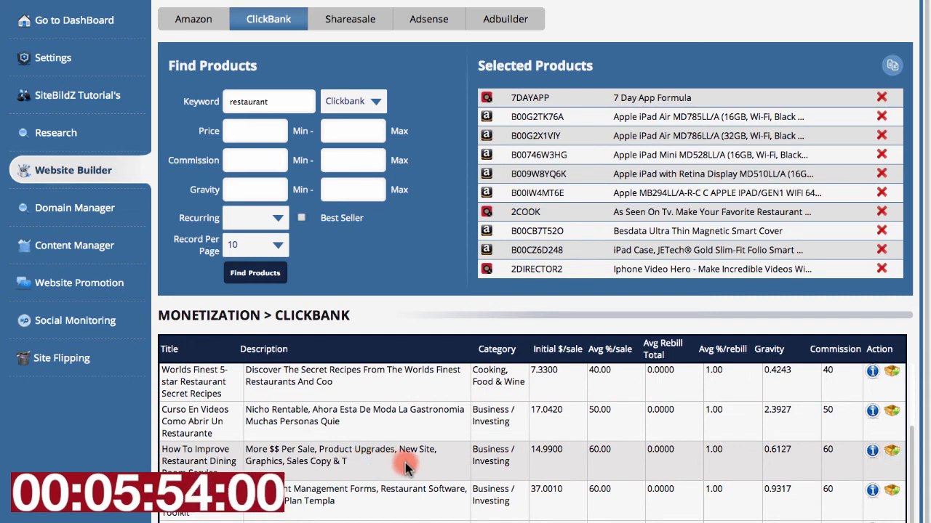
left_click(282, 102)
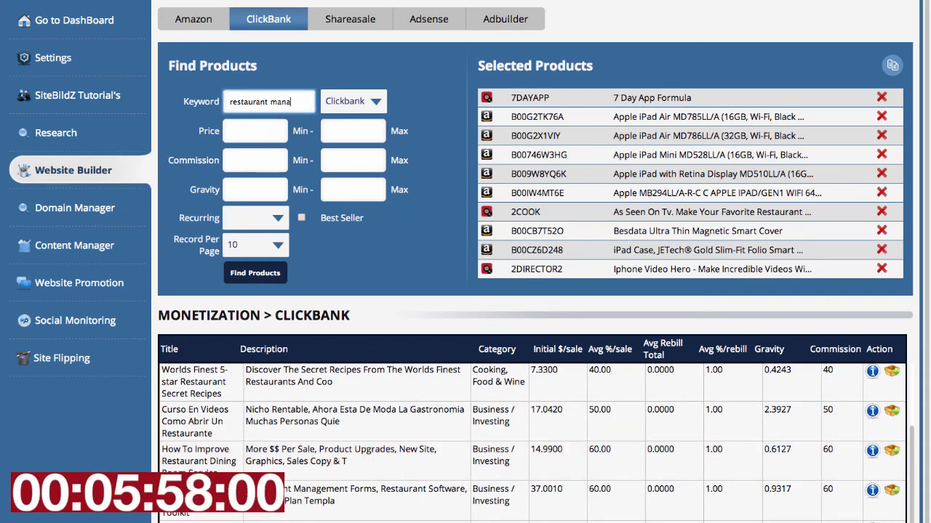
type("management")
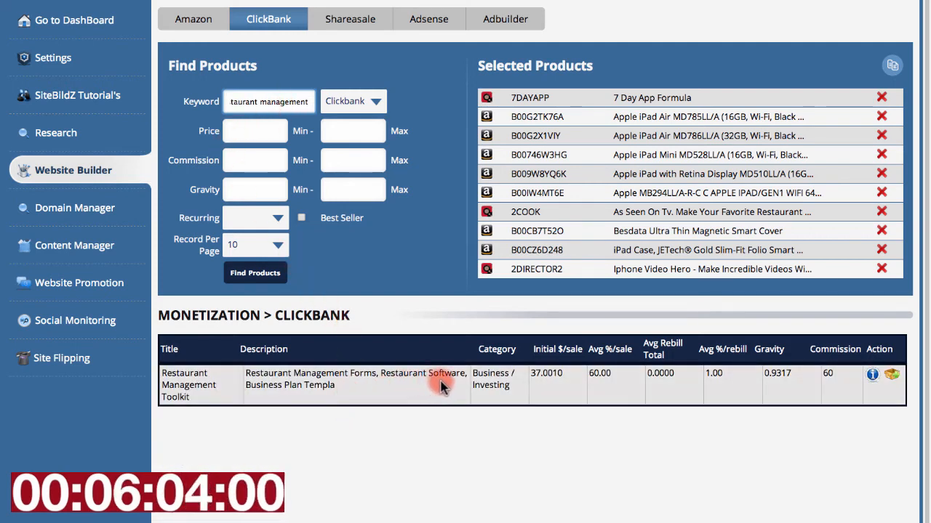
left_click(894, 379)
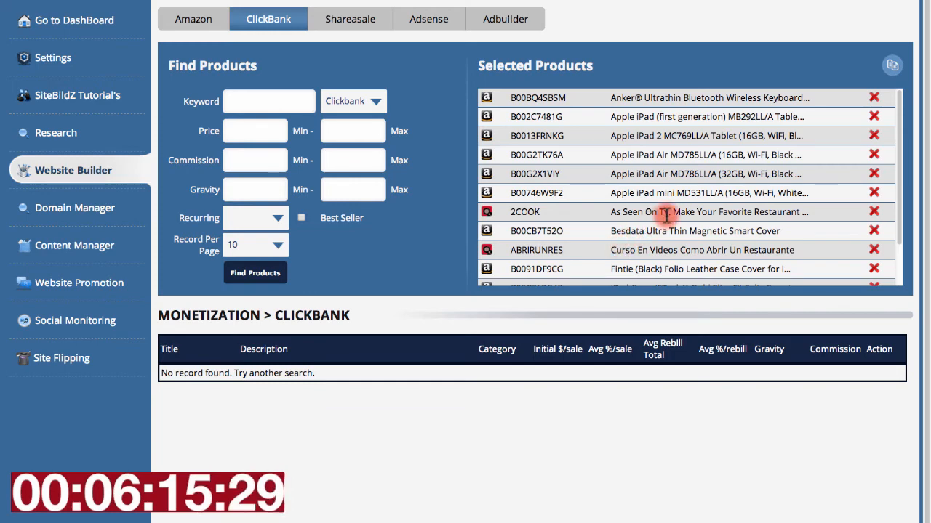
Open the iPad project's selected product codes and post the Amazon products to ipadpossystem.net
left_click(887, 71)
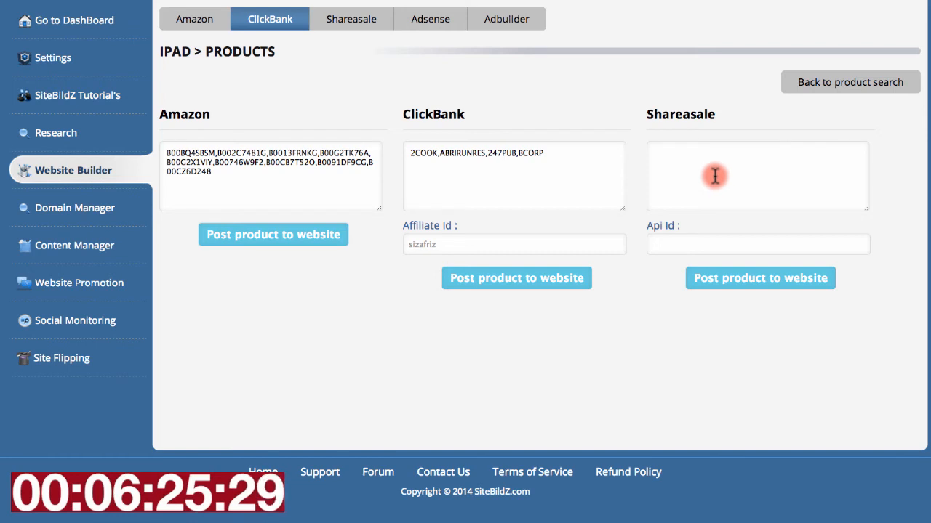
left_click(306, 238)
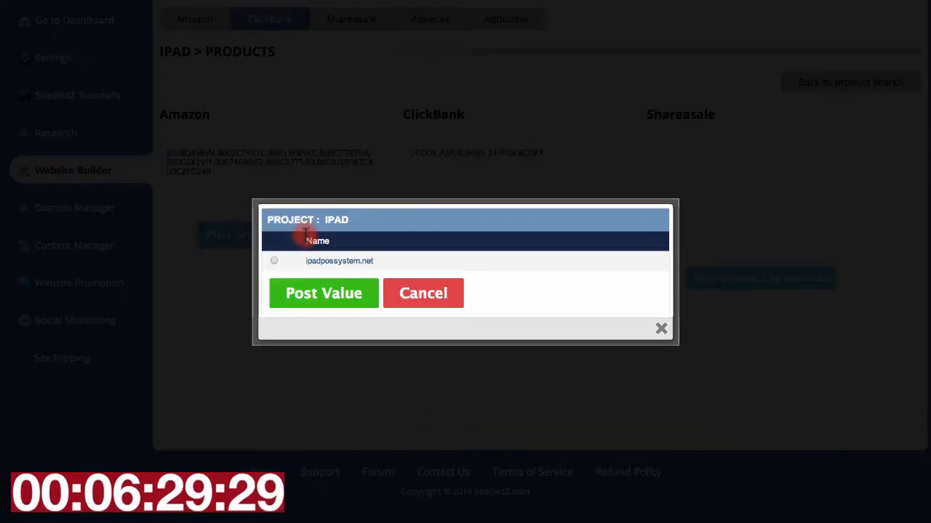
left_click(307, 292)
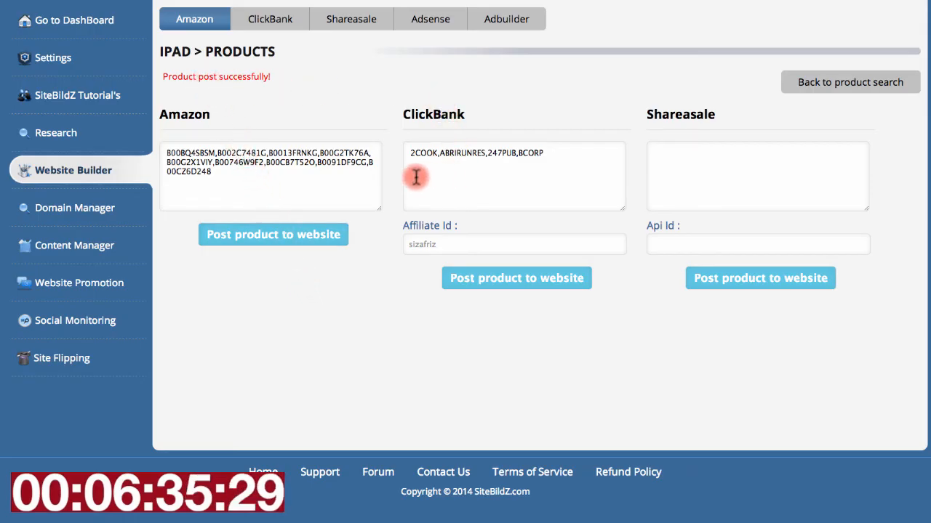
Post the ClickBank products As Seen On Tv, Real Restaurant Recipes and Restaurant Management Toolkit to ipadpossystem.net
left_click(486, 280)
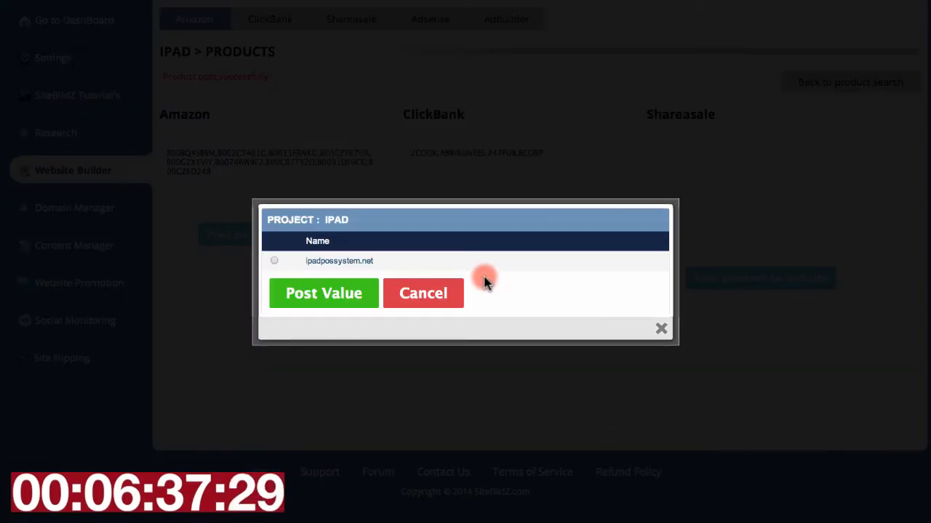
left_click(273, 262)
left_click(301, 291)
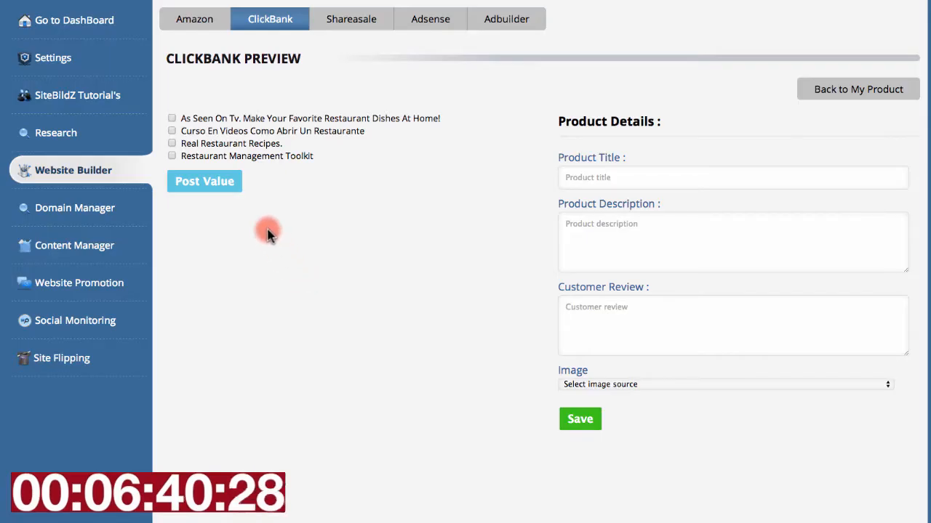
left_click(171, 118)
left_click(171, 143)
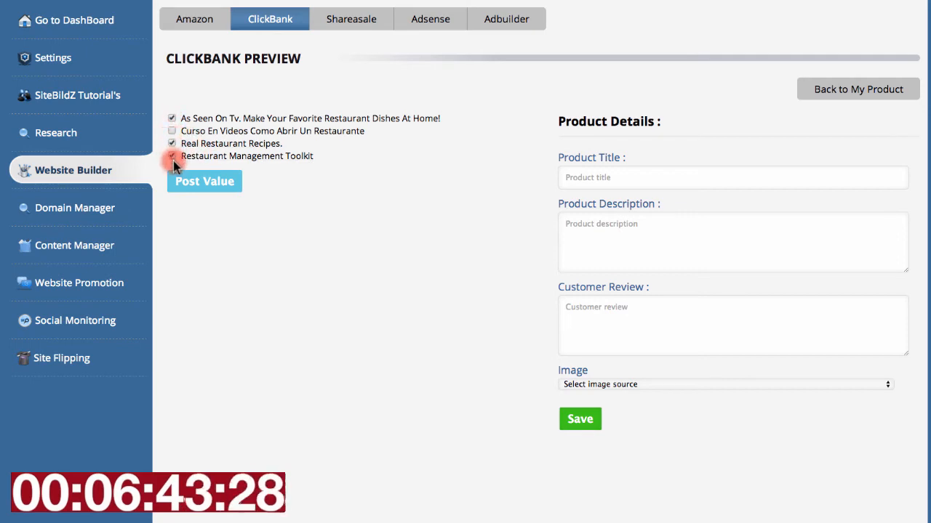
left_click(189, 181)
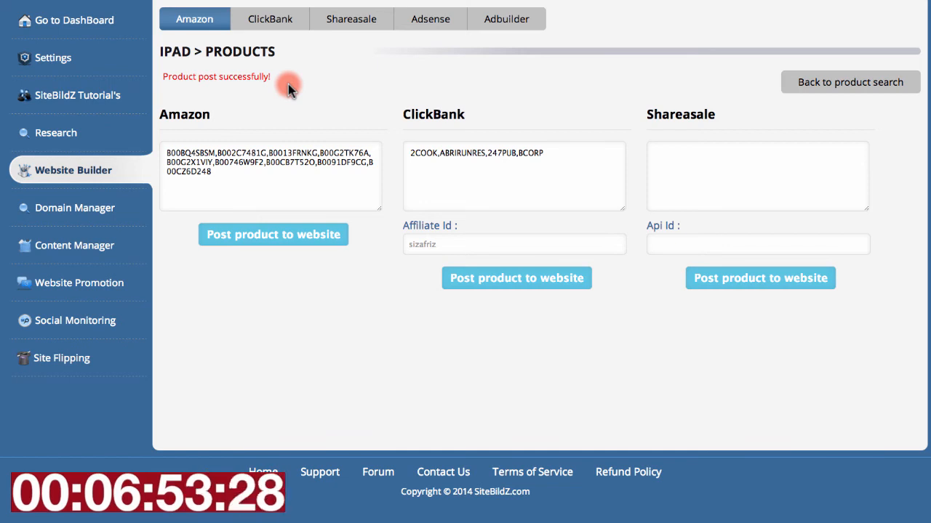
Add the Opt-in-2 template with the red Awbbutton82 Join button to ipadpossystem.net, using Aweber
scroll(288, 84, "up", 3)
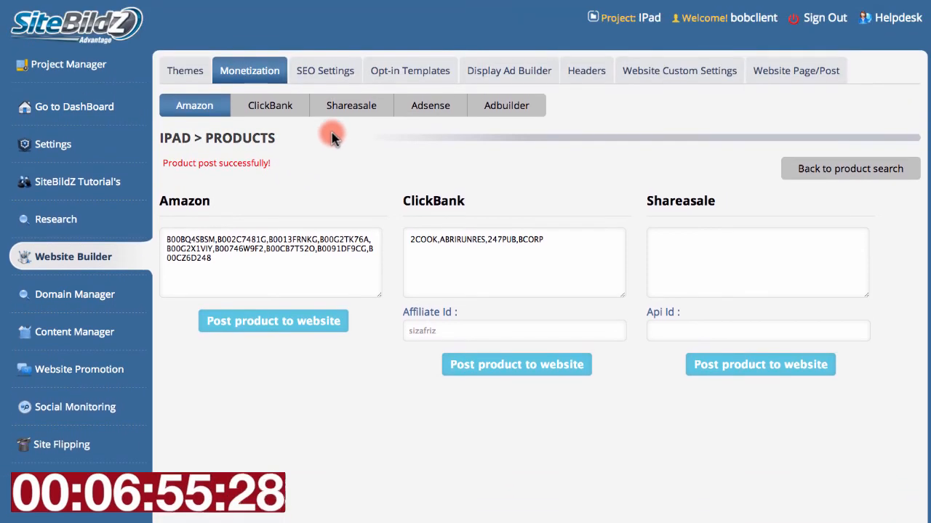
left_click(400, 70)
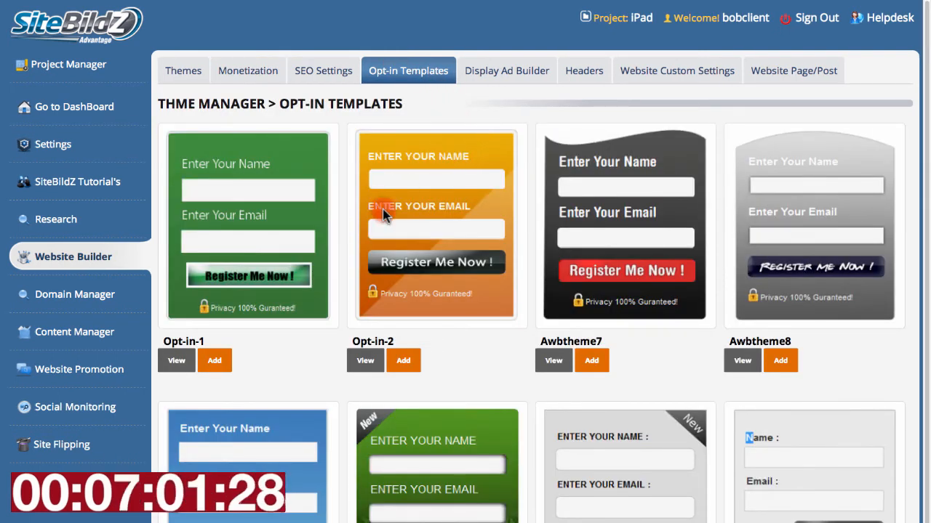
left_click(408, 365)
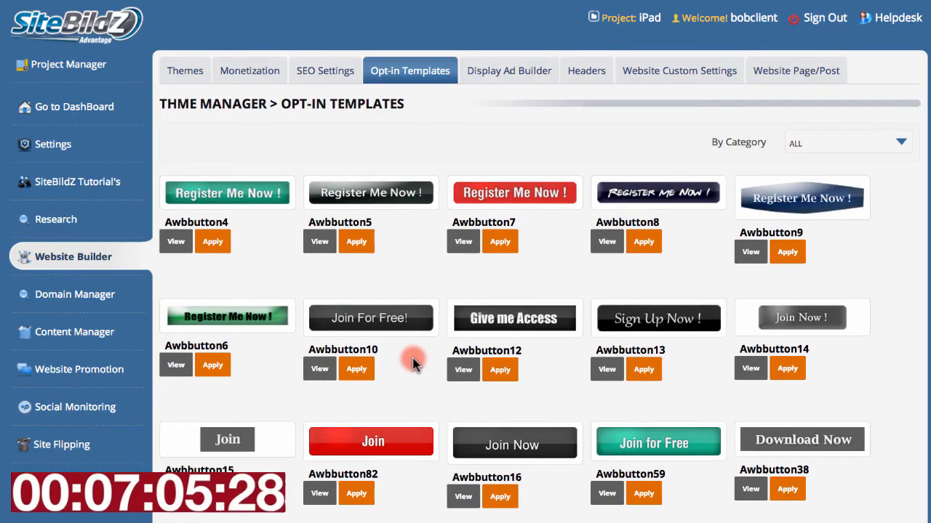
left_click(364, 495)
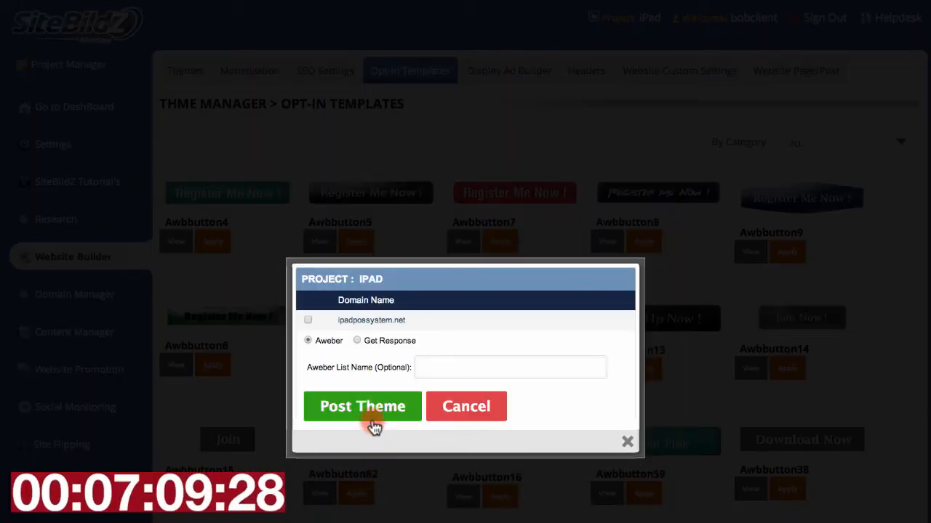
left_click(308, 320)
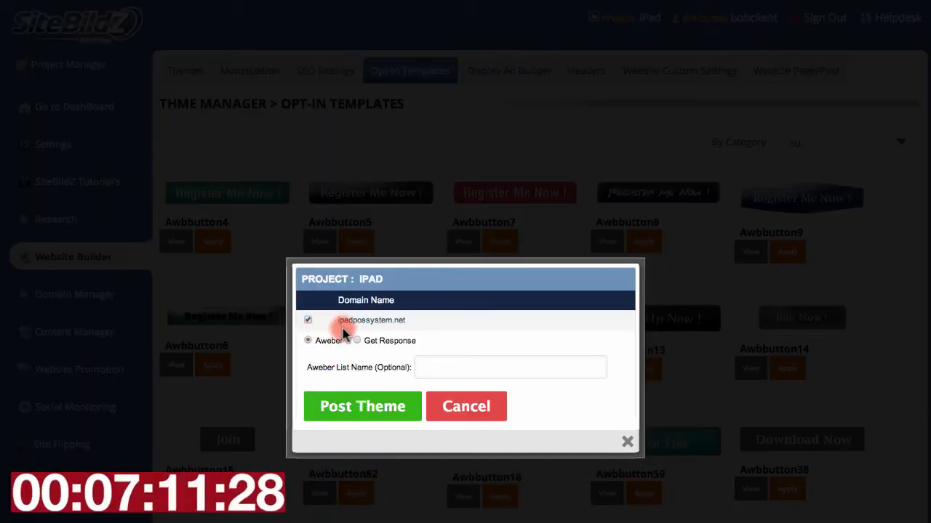
left_click(369, 408)
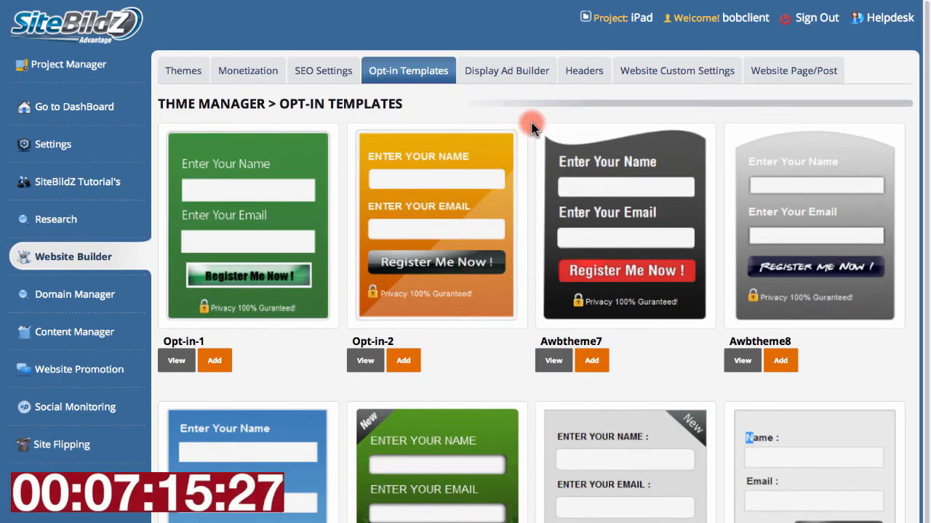
Filter the header images to the Electronics category and upload the Electronics 6 banner to ipadpossystem.net
left_click(583, 76)
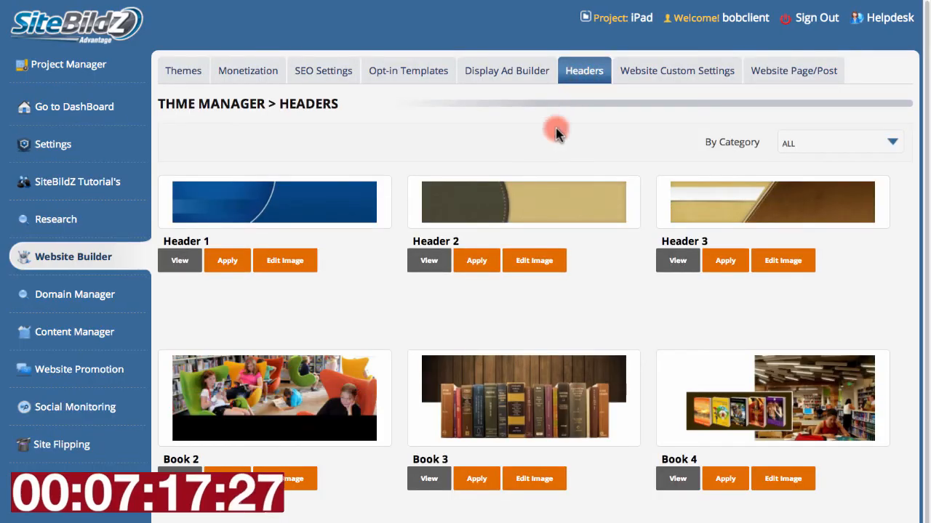
scroll(533, 396, "down", 2)
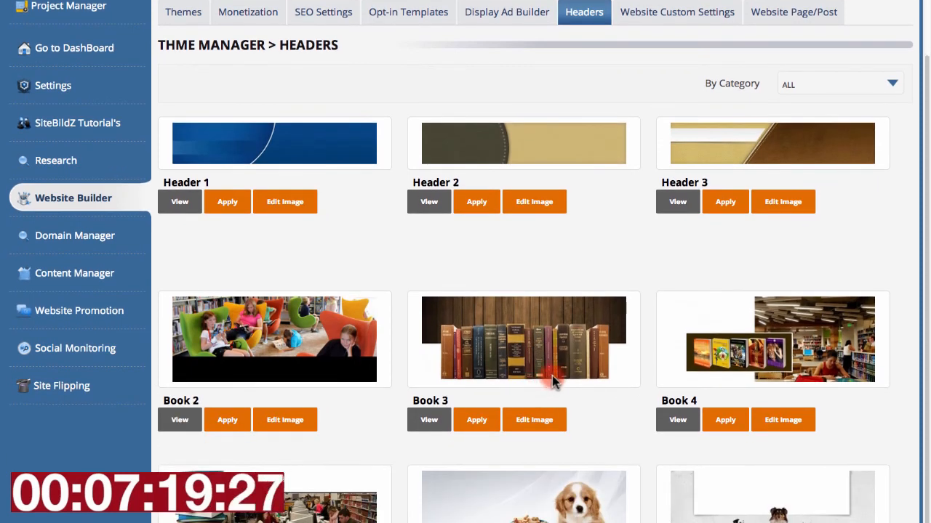
left_click(822, 84)
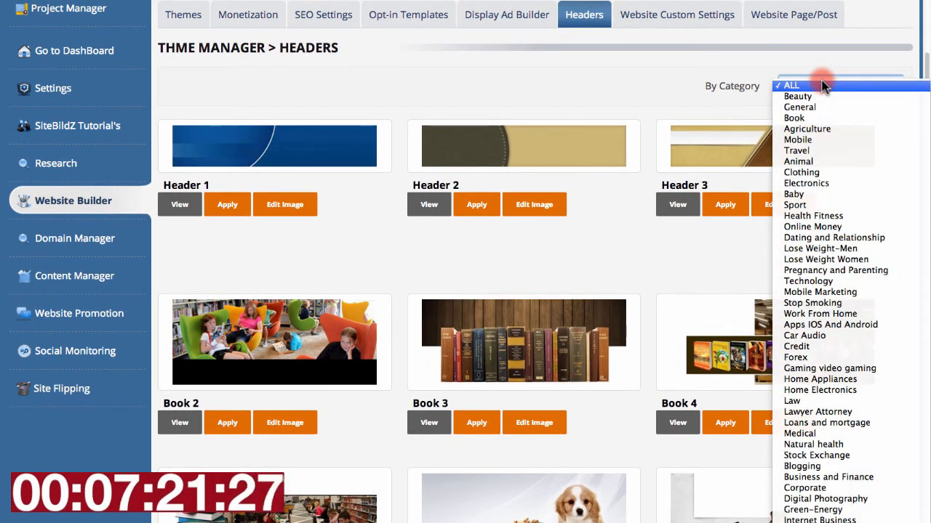
left_click(824, 184)
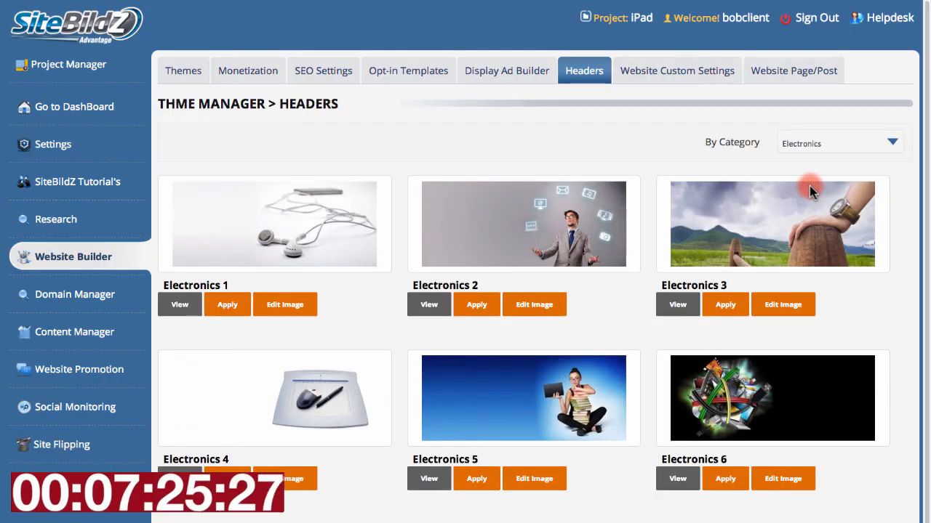
scroll(497, 214, "down", 2)
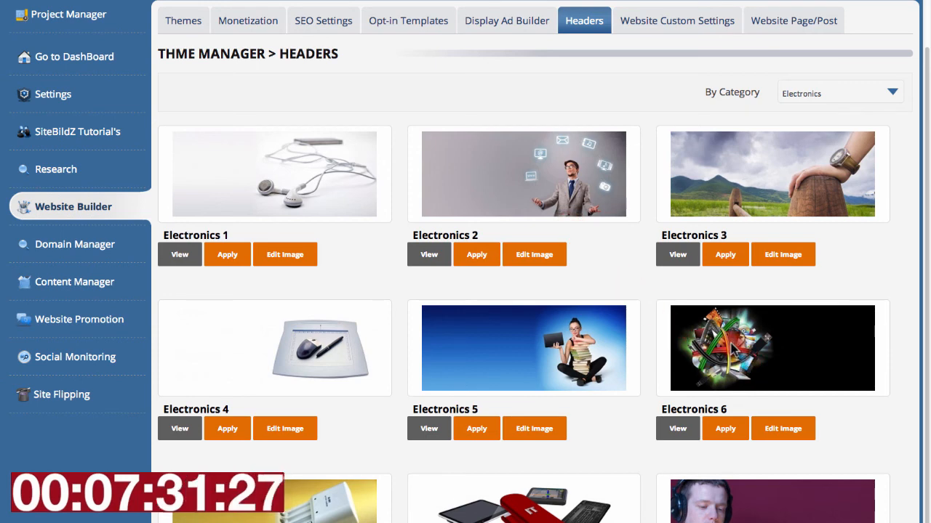
left_click(724, 432)
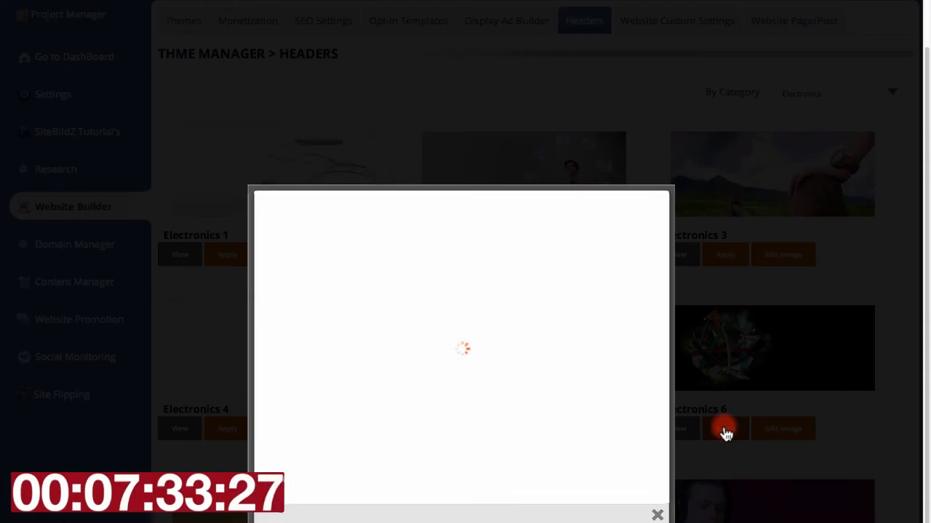
left_click(269, 347)
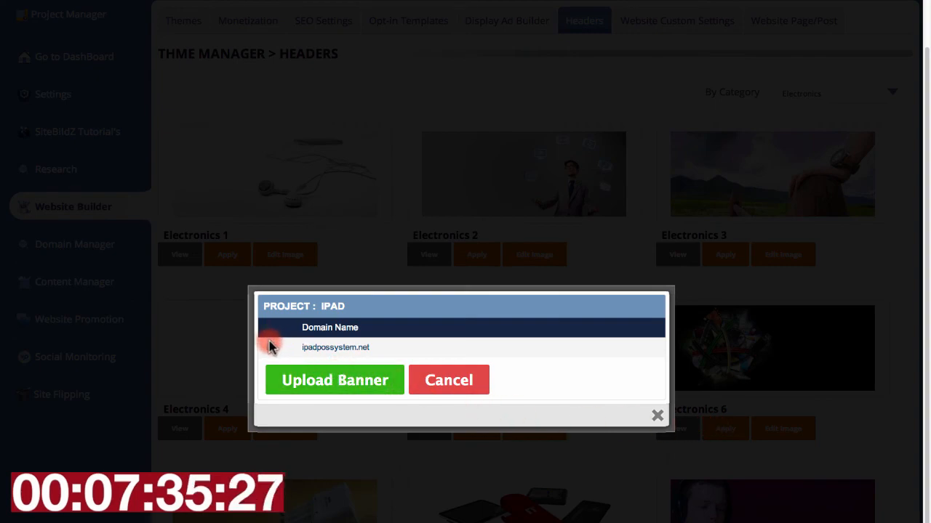
left_click(308, 376)
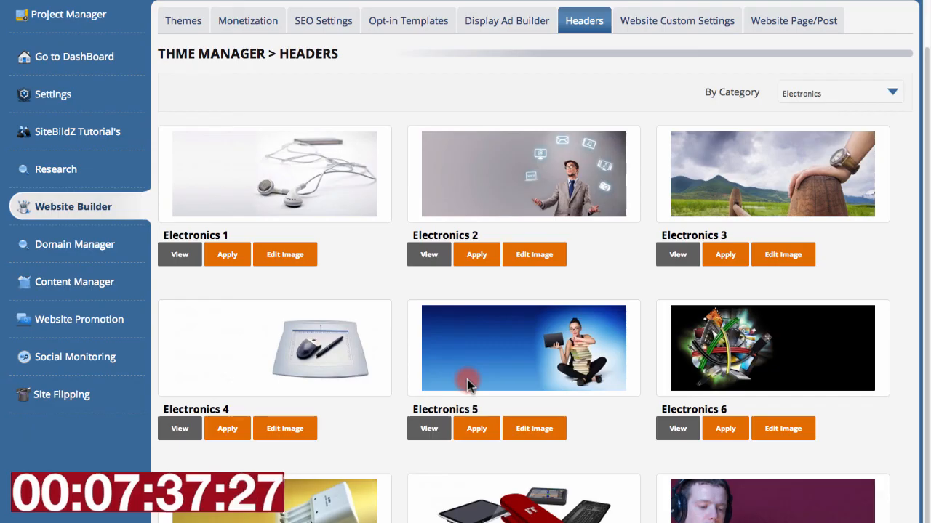
View the published website's home page to check its header, opt-in form and featured products
scroll(492, 383, "up", 1)
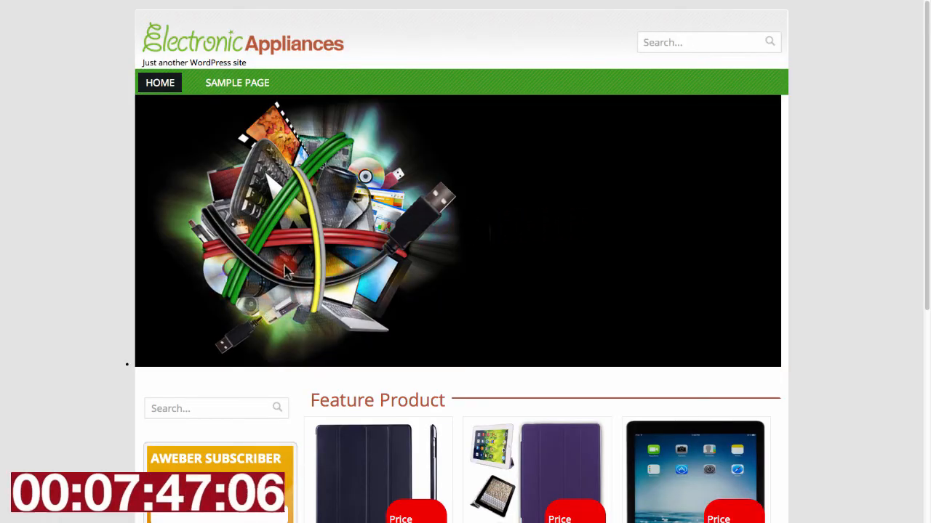
scroll(313, 232, "down", 2)
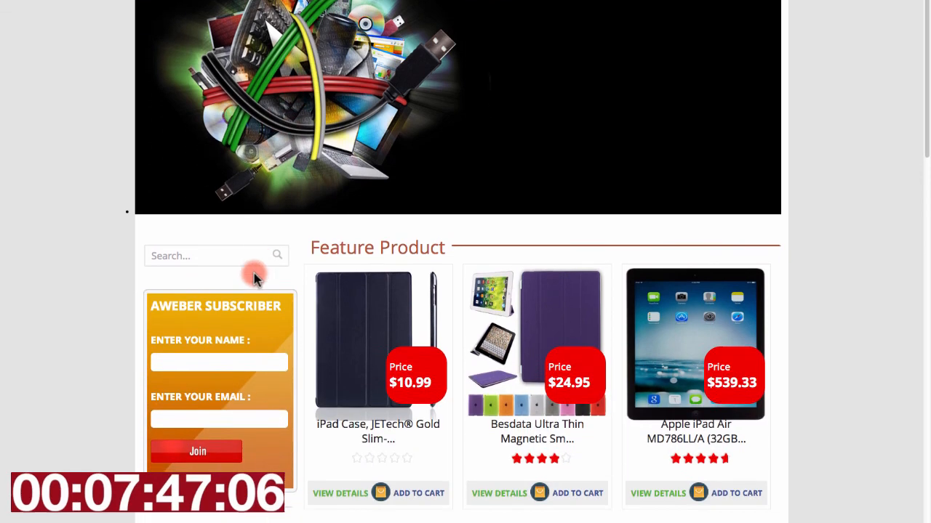